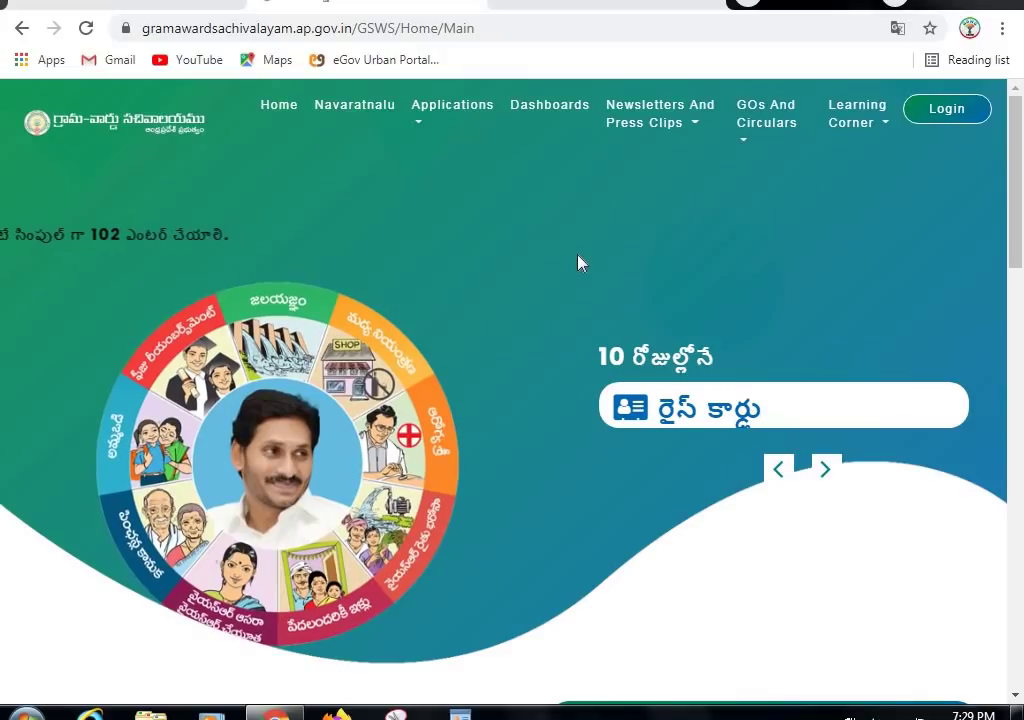
# - Open the Human Resource Management application and bring up the Training Details form of the employee profile
pyautogui.click(472, 126)
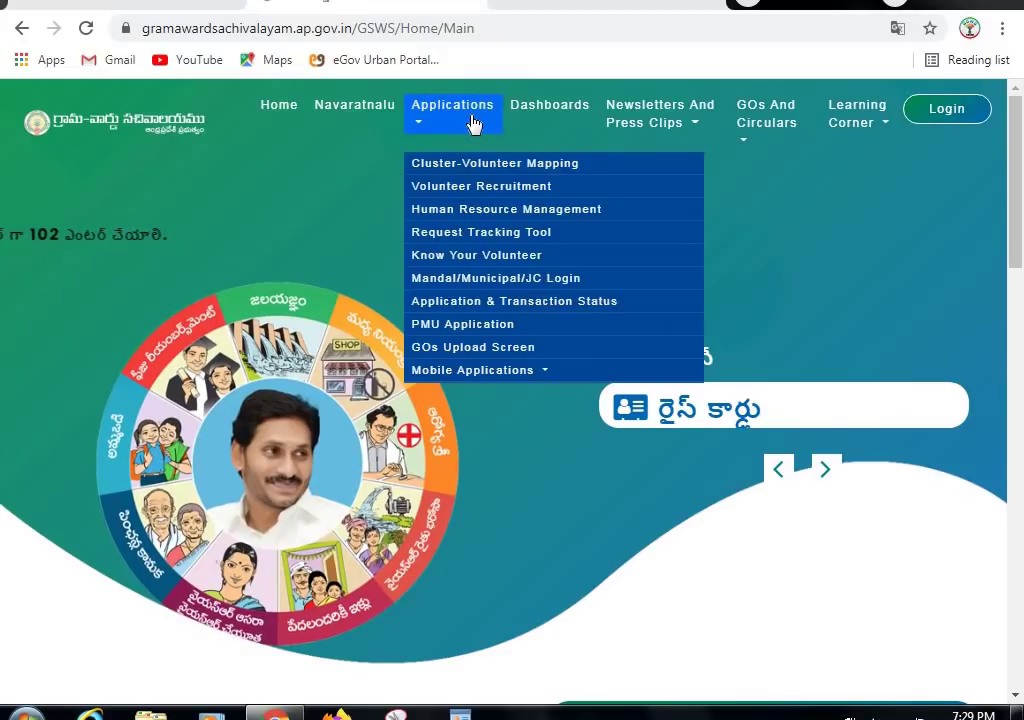
pyautogui.click(472, 212)
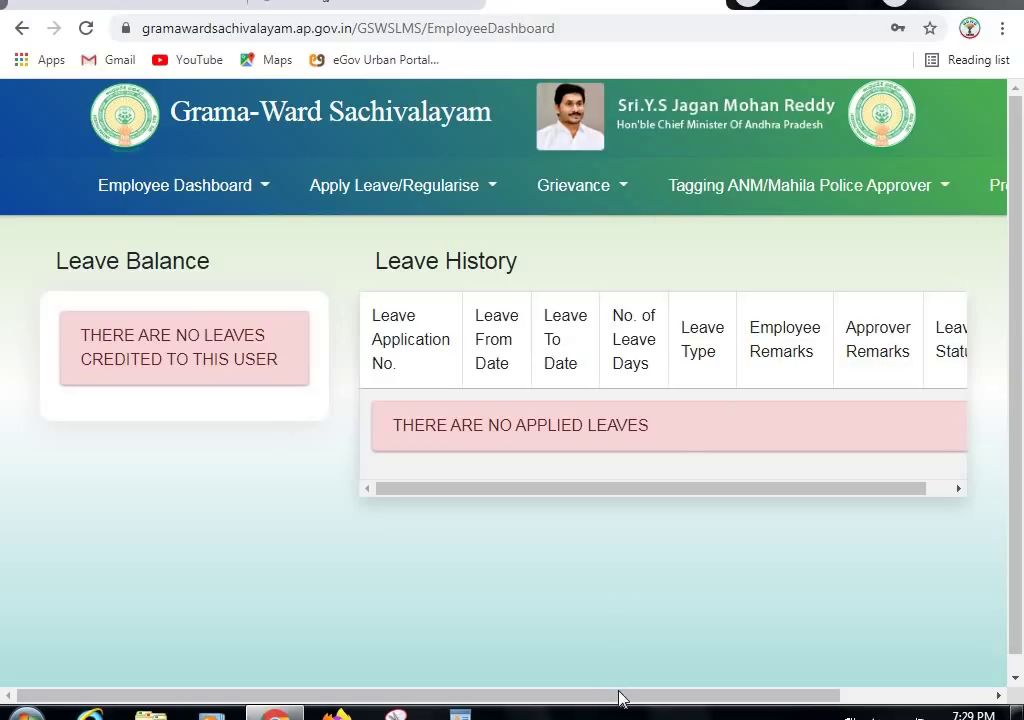
pyautogui.moveTo(620, 700); pyautogui.dragTo(885, 650)
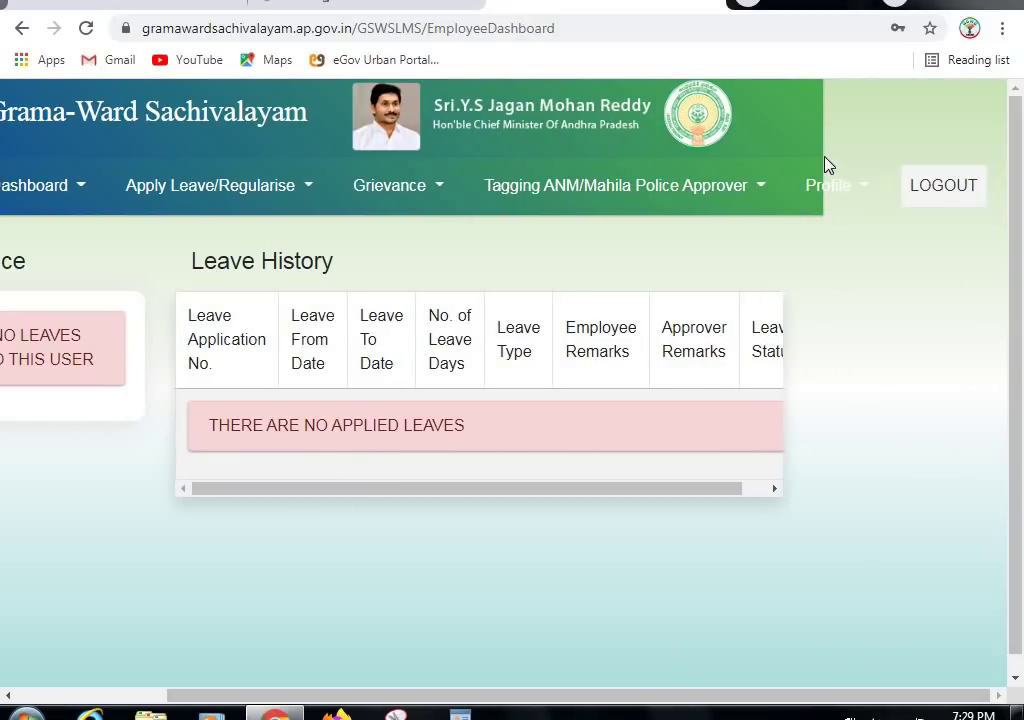
pyautogui.click(827, 188)
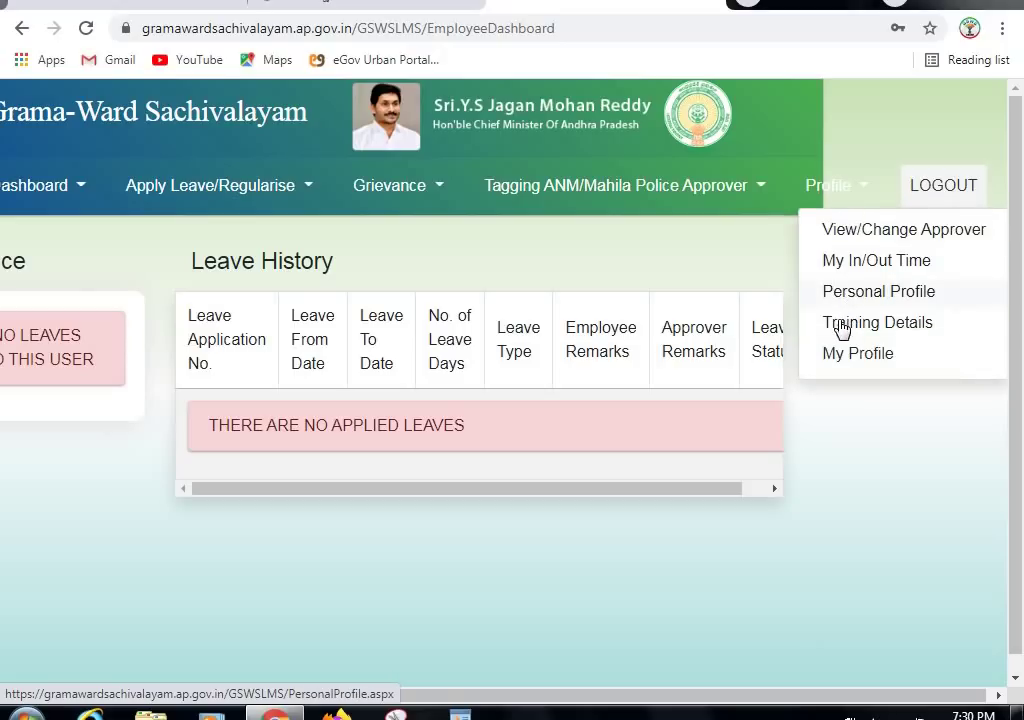
pyautogui.click(841, 325)
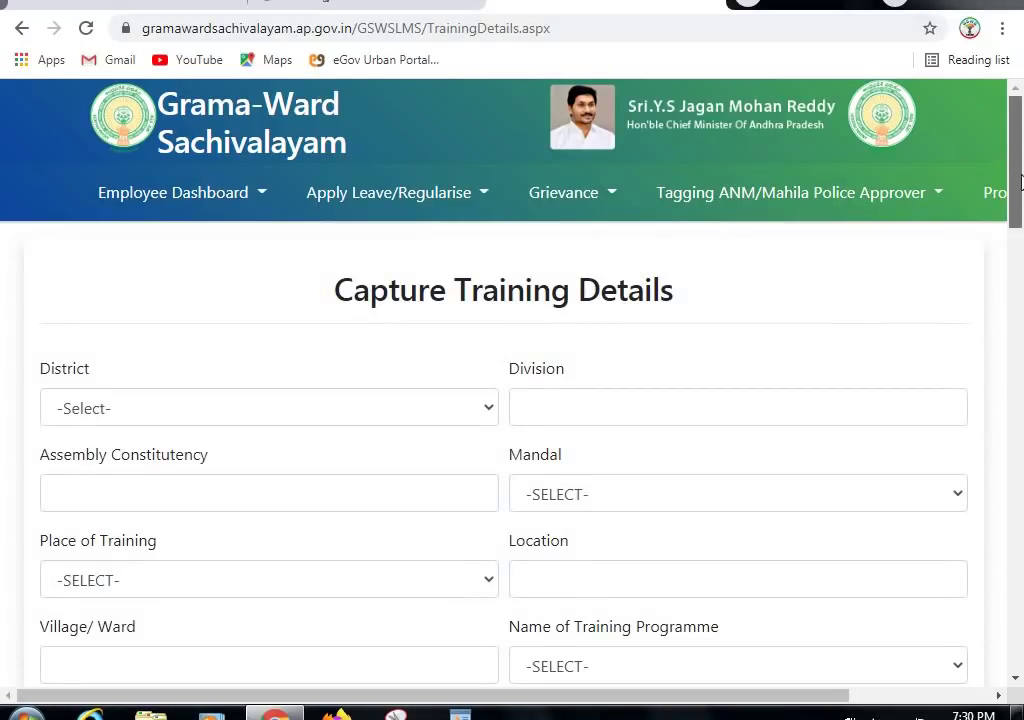
# - Examine the Capture Training Details fields, including the choices offered for district, mandal, place of training and name of training programme
pyautogui.scroll(-2, 1020, 180)
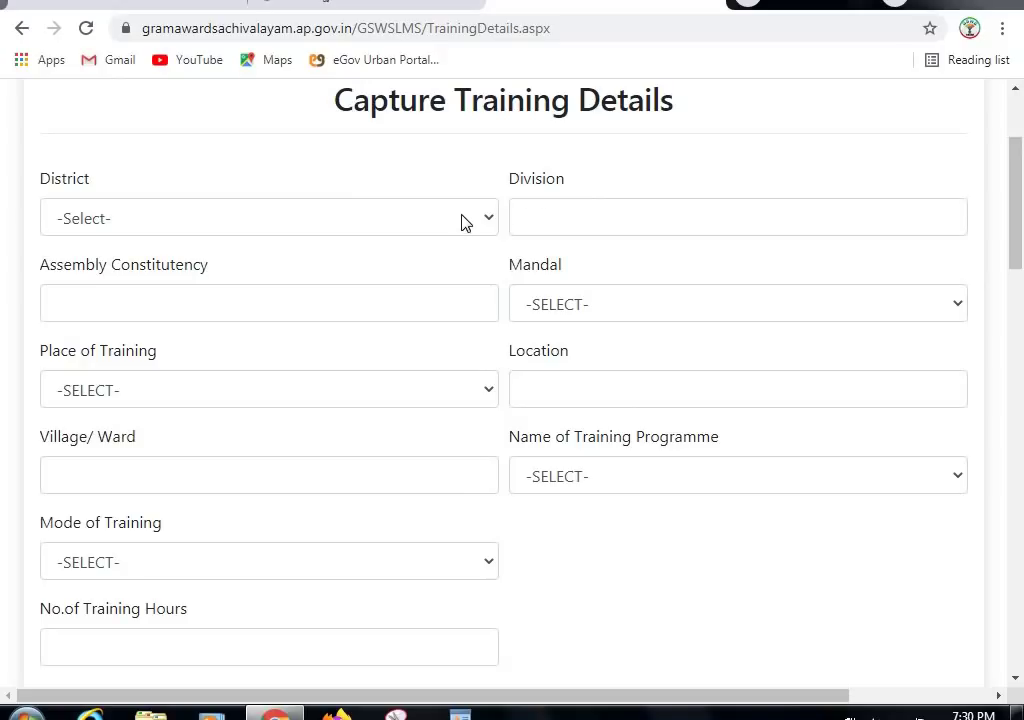
pyautogui.click(465, 222)
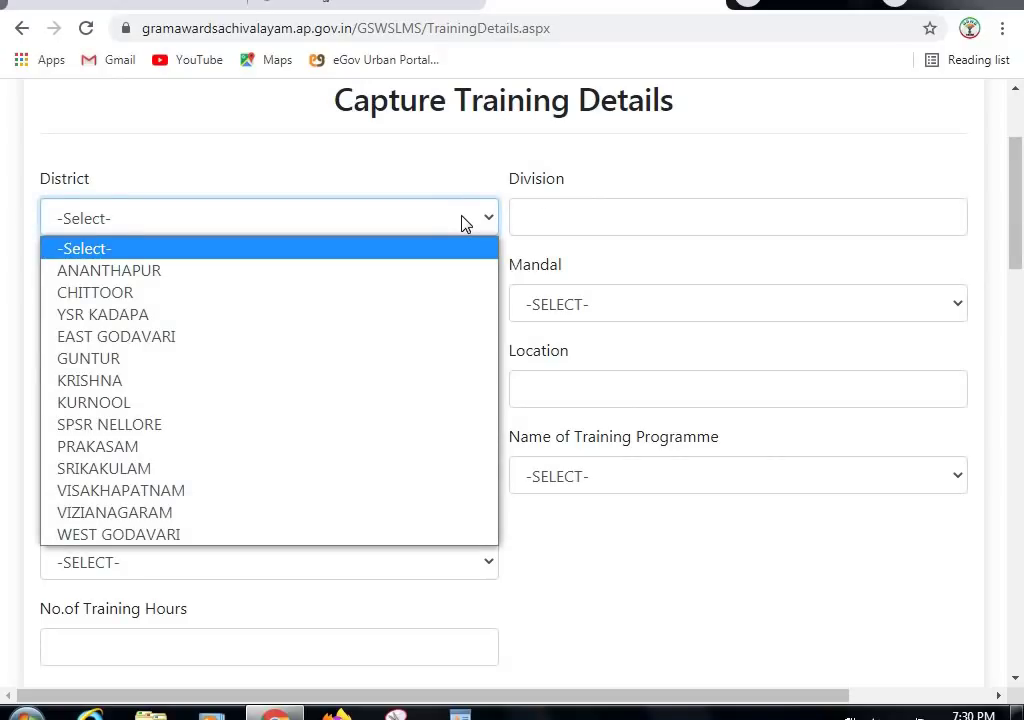
pyautogui.click(418, 185)
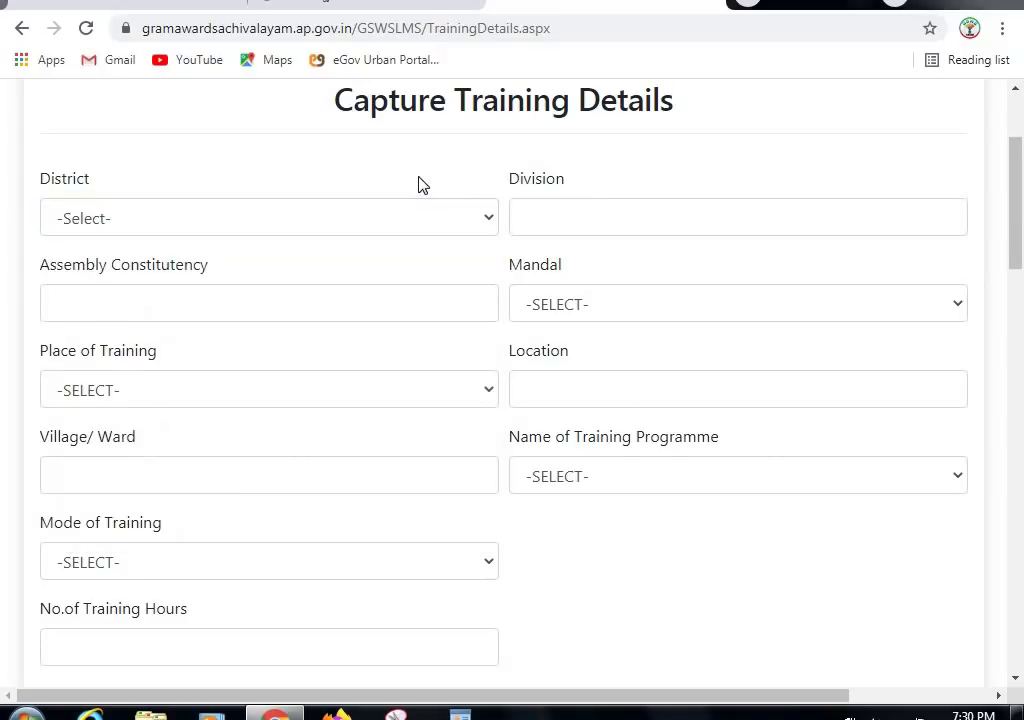
pyautogui.click(549, 226)
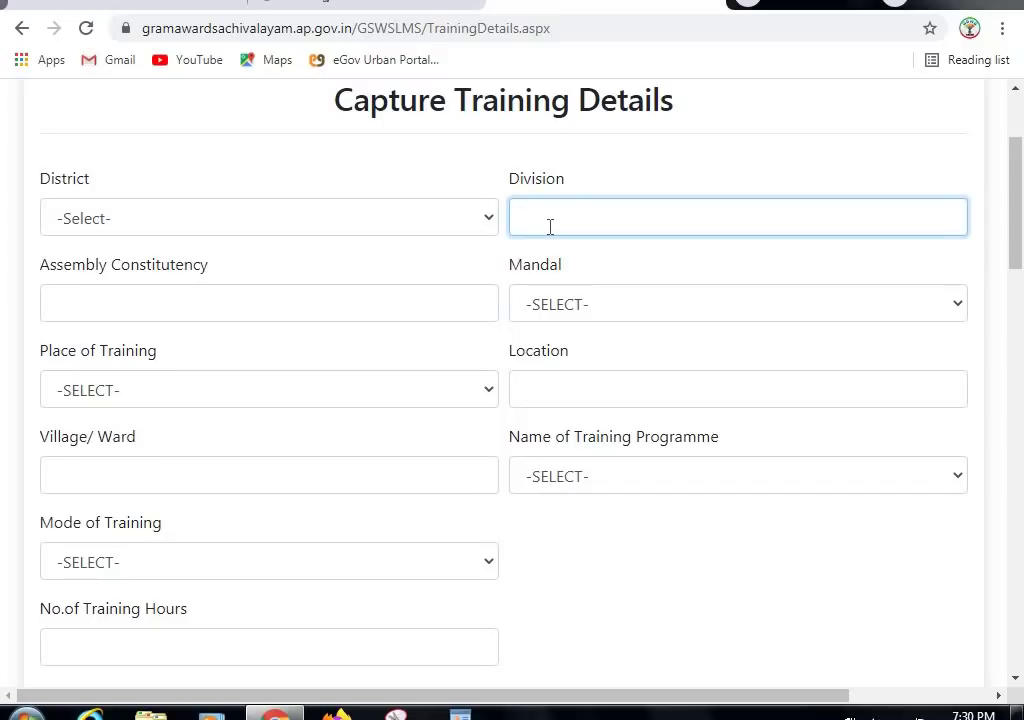
pyautogui.click(390, 308)
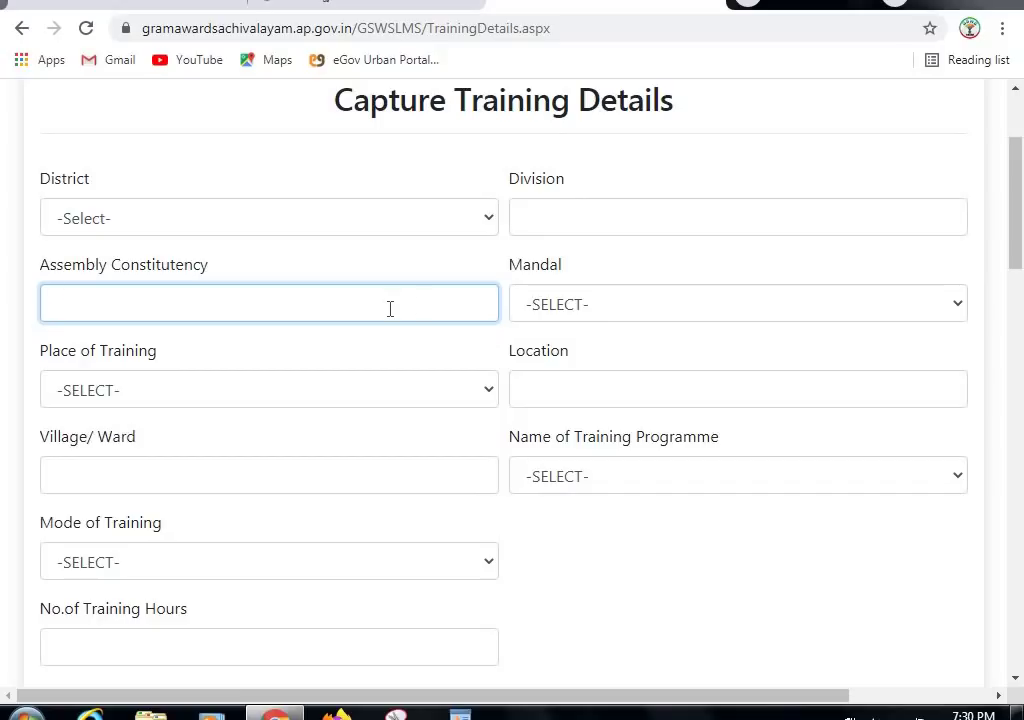
pyautogui.click(587, 311)
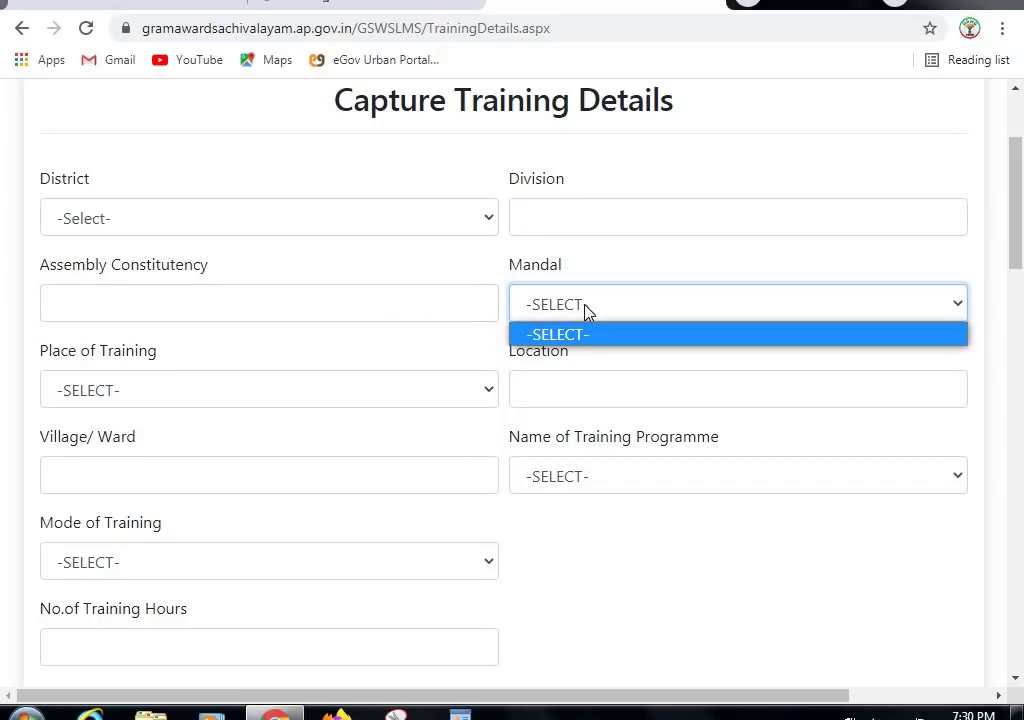
pyautogui.click(441, 363)
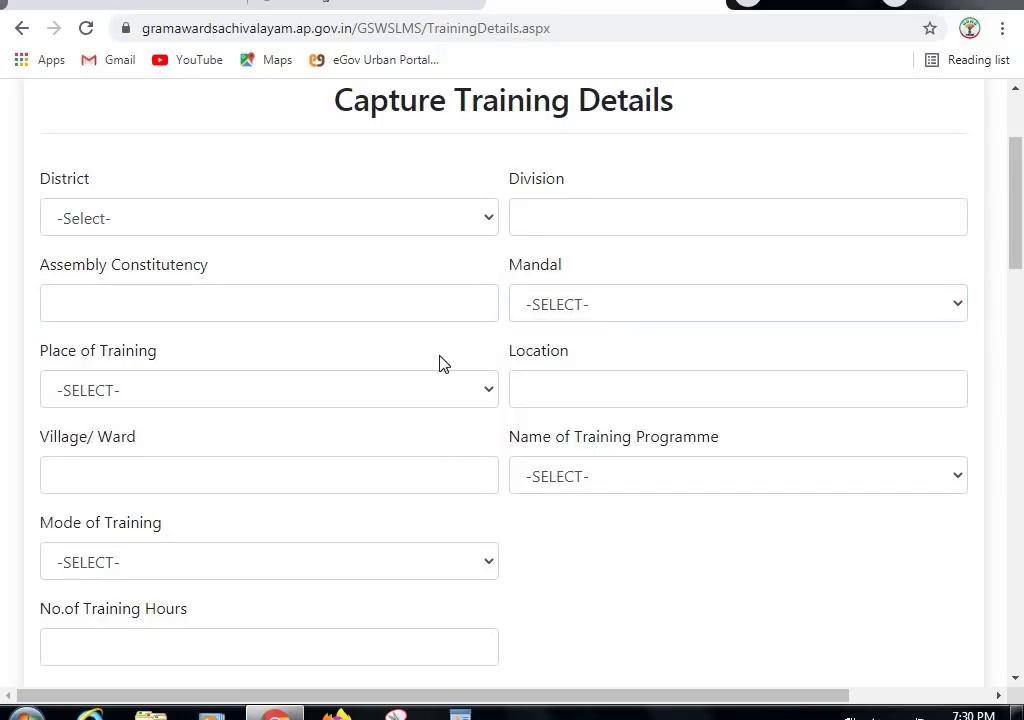
pyautogui.click(392, 399)
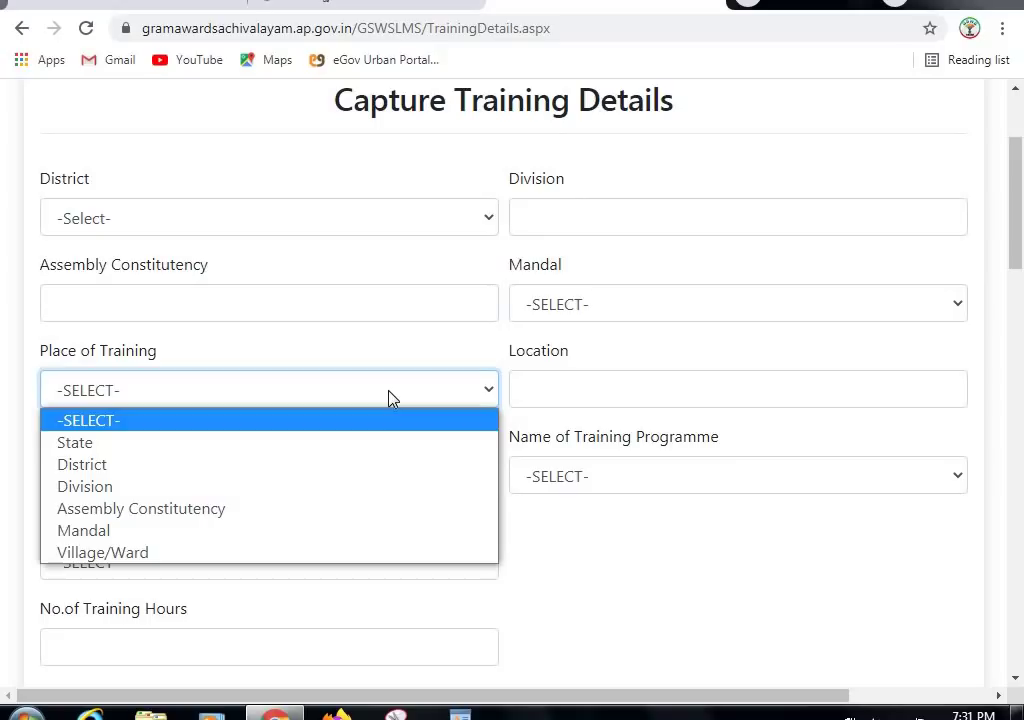
pyautogui.click(481, 350)
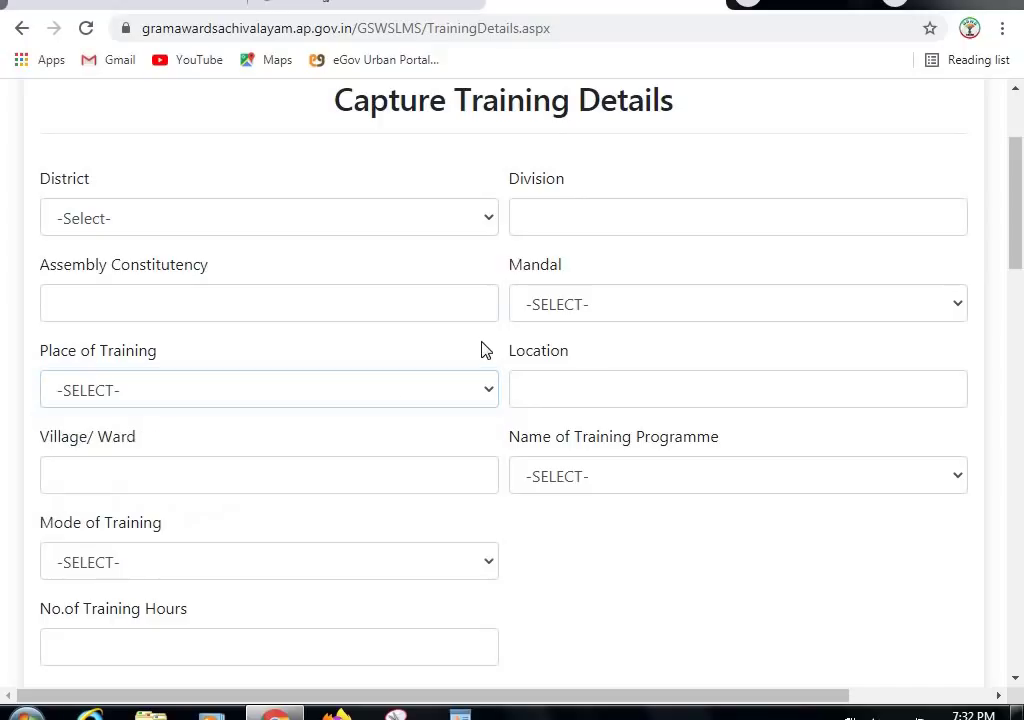
pyautogui.click(565, 394)
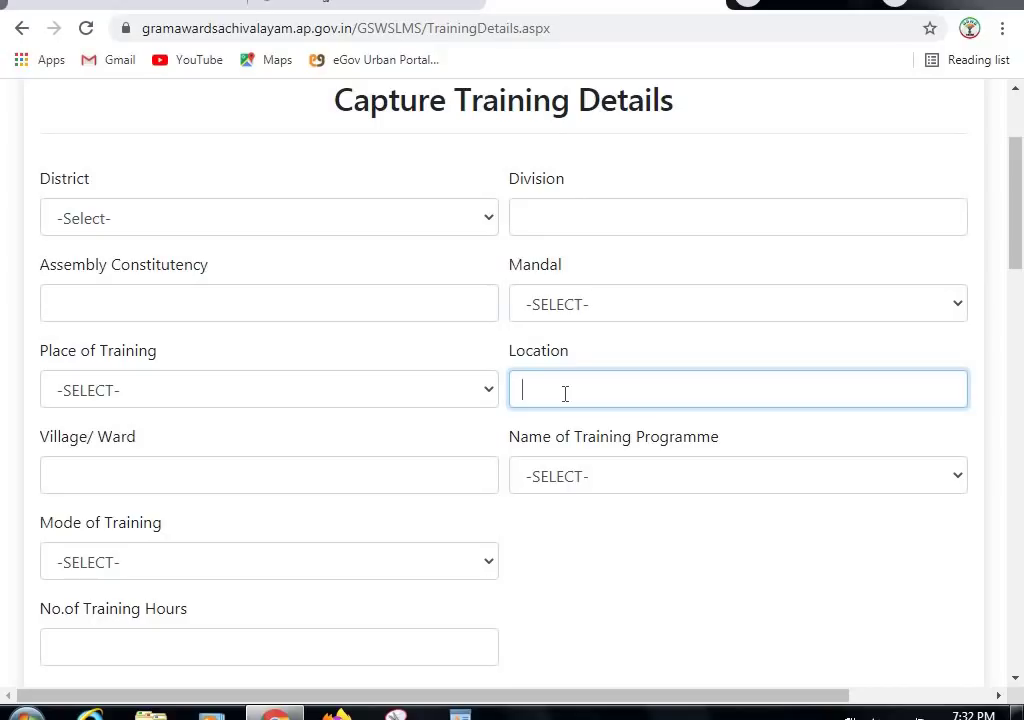
pyautogui.click(345, 469)
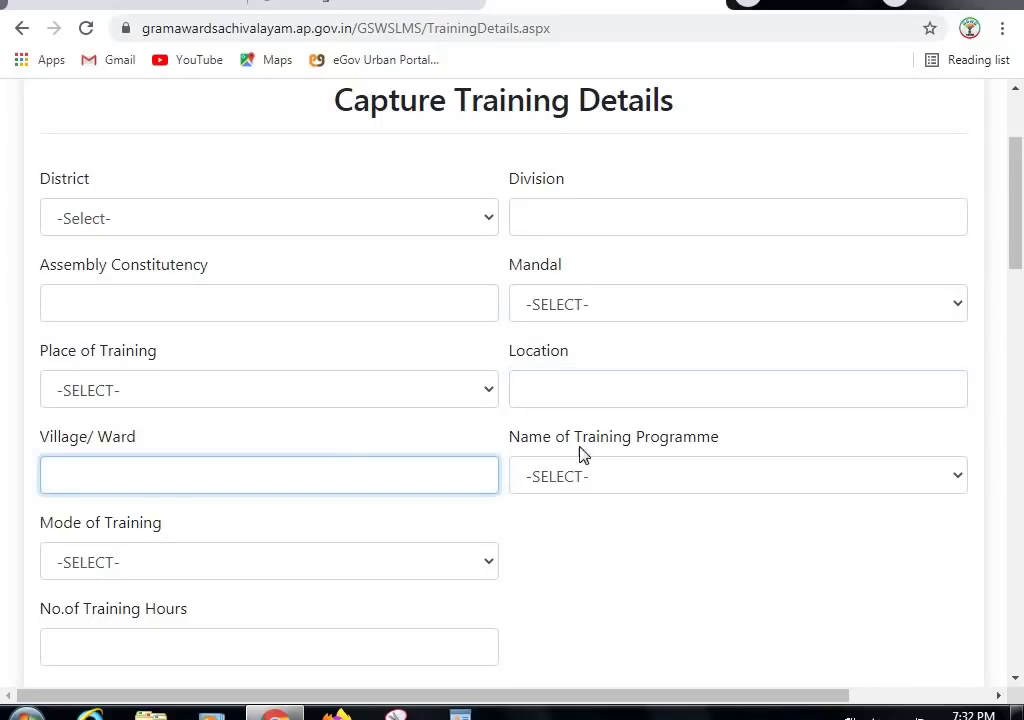
pyautogui.click(622, 484)
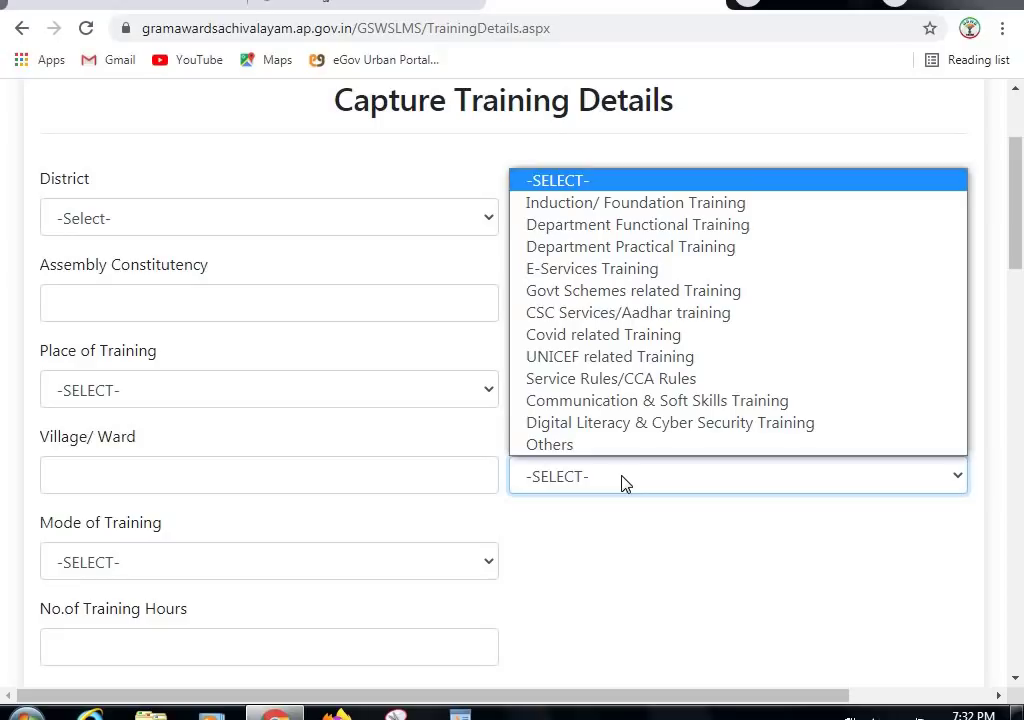
pyautogui.click(622, 521)
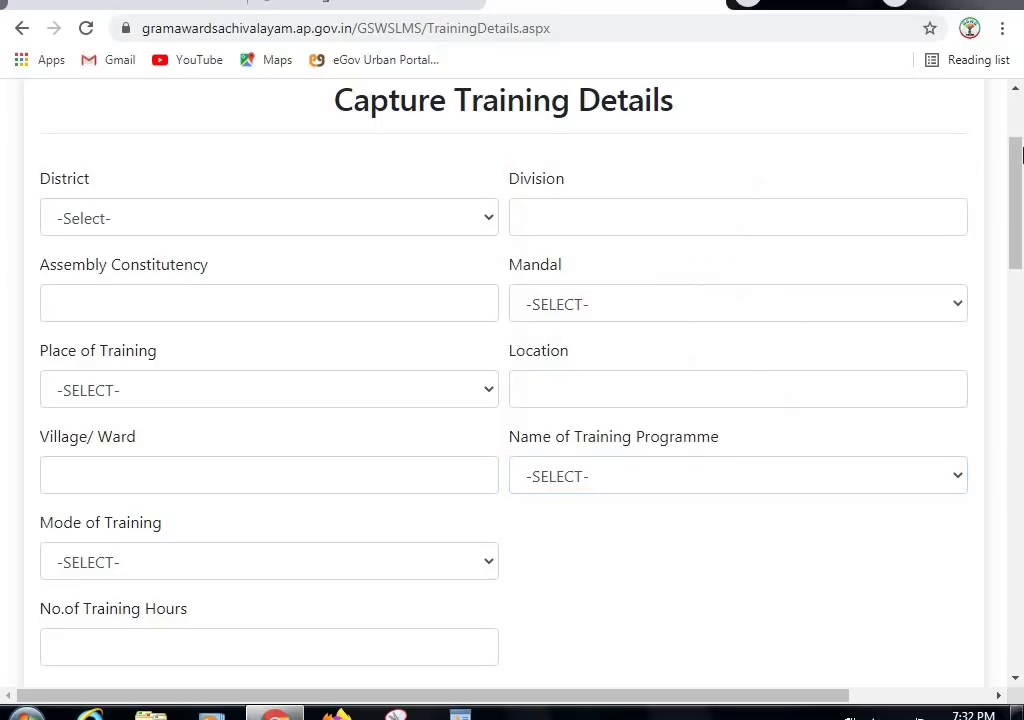
# - Set the mode of training to Offline
pyautogui.moveTo(1013, 194); pyautogui.dragTo(1019, 229)
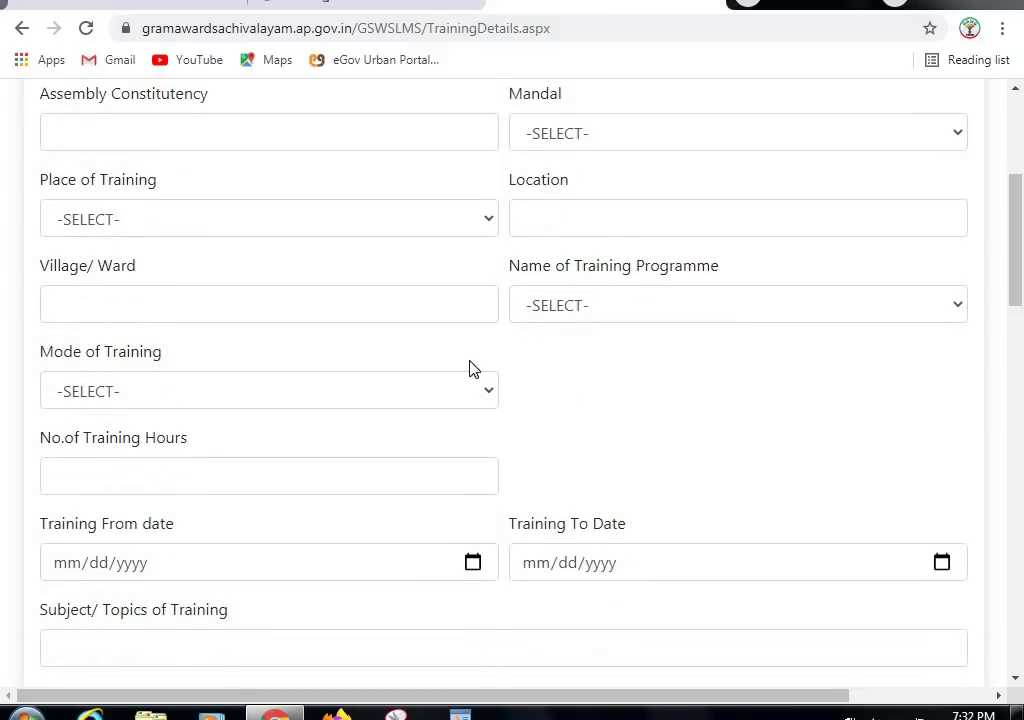
pyautogui.click(405, 400)
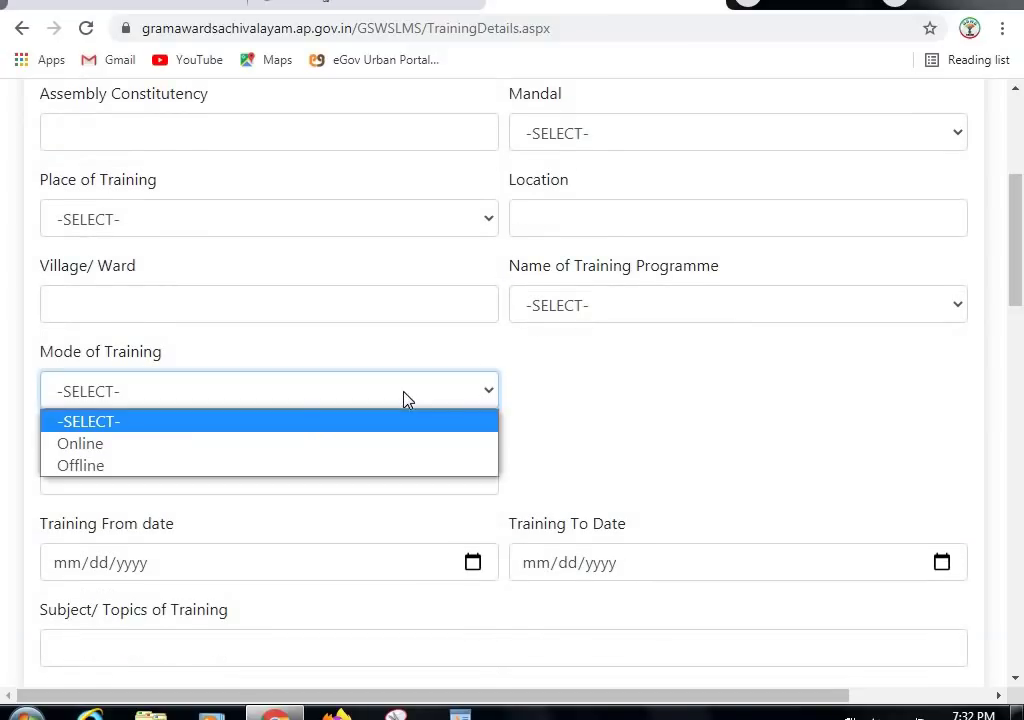
pyautogui.click(282, 473)
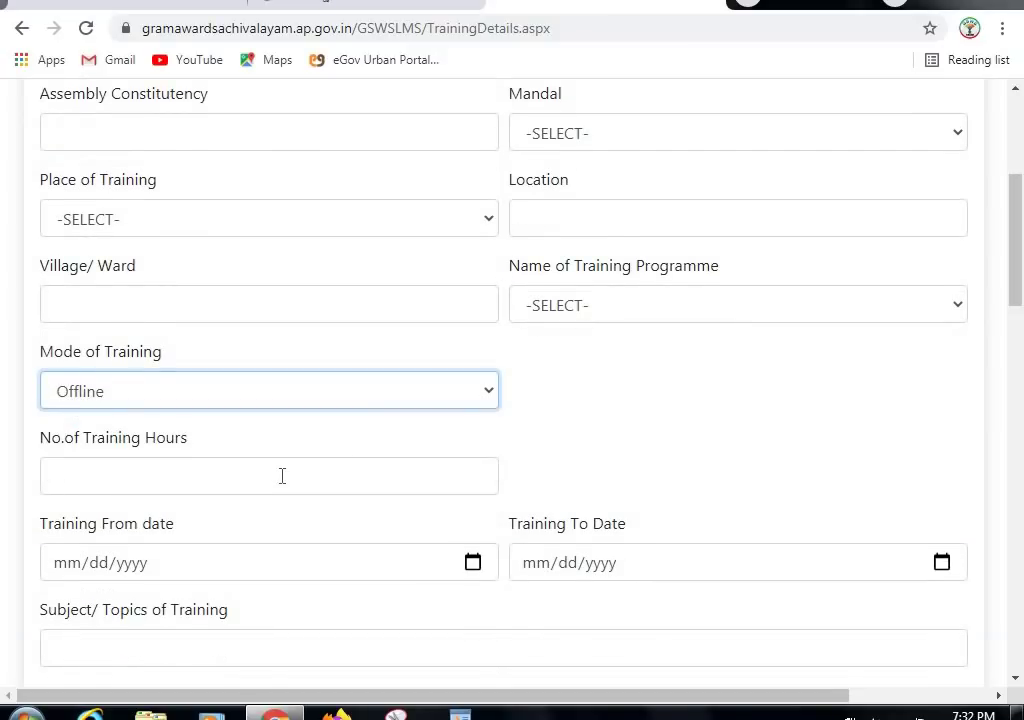
# - Choose Induction/ Foundation Training as the training programme and enter 48 as the number of training hours
pyautogui.click(373, 480)
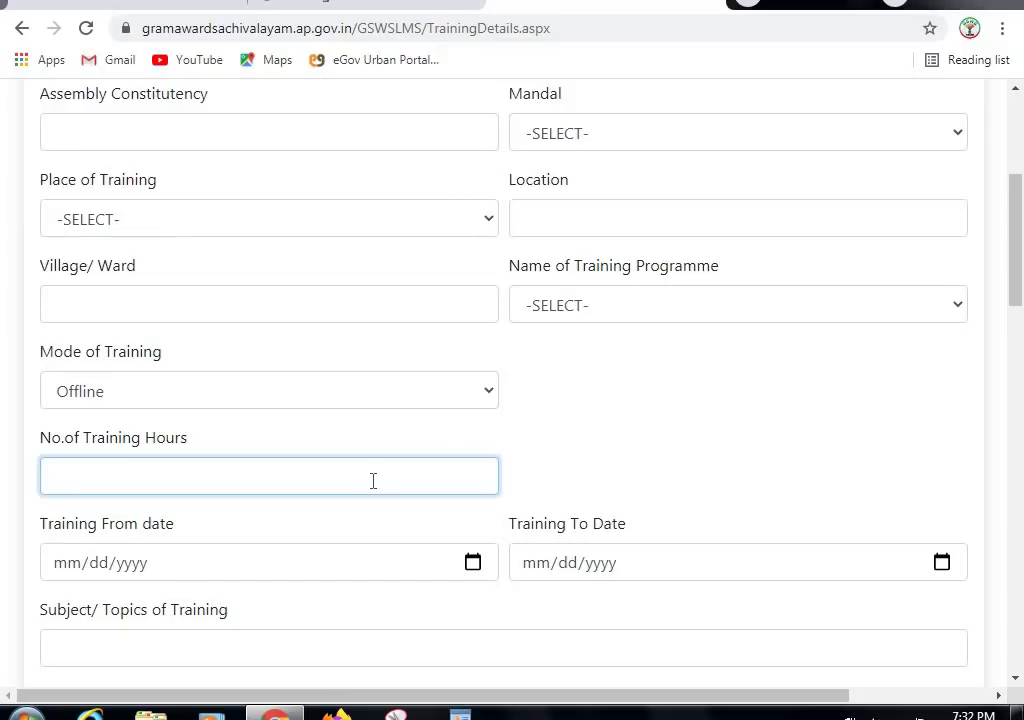
pyautogui.click(789, 304)
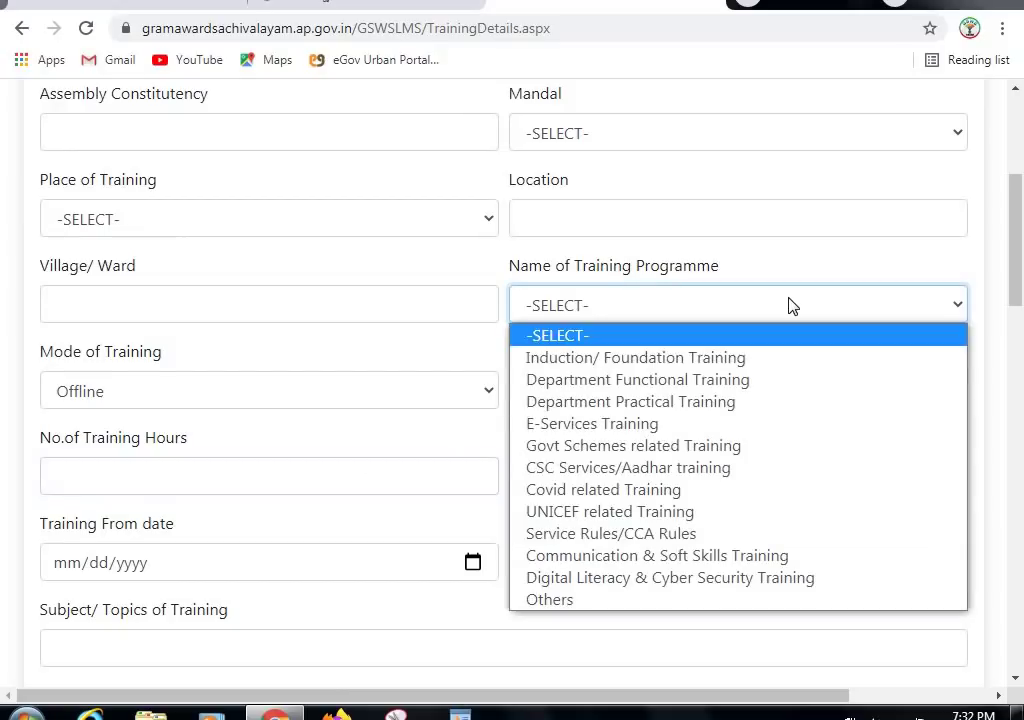
pyautogui.click(633, 364)
pyautogui.click(379, 466)
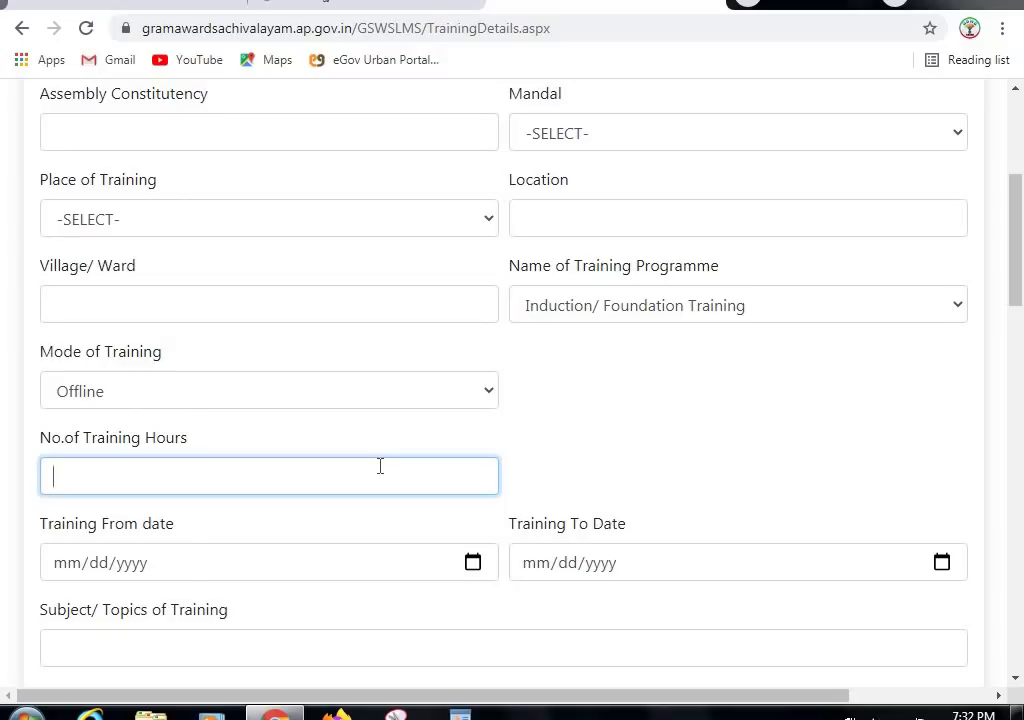
pyautogui.write('48')
pyautogui.click(786, 340)
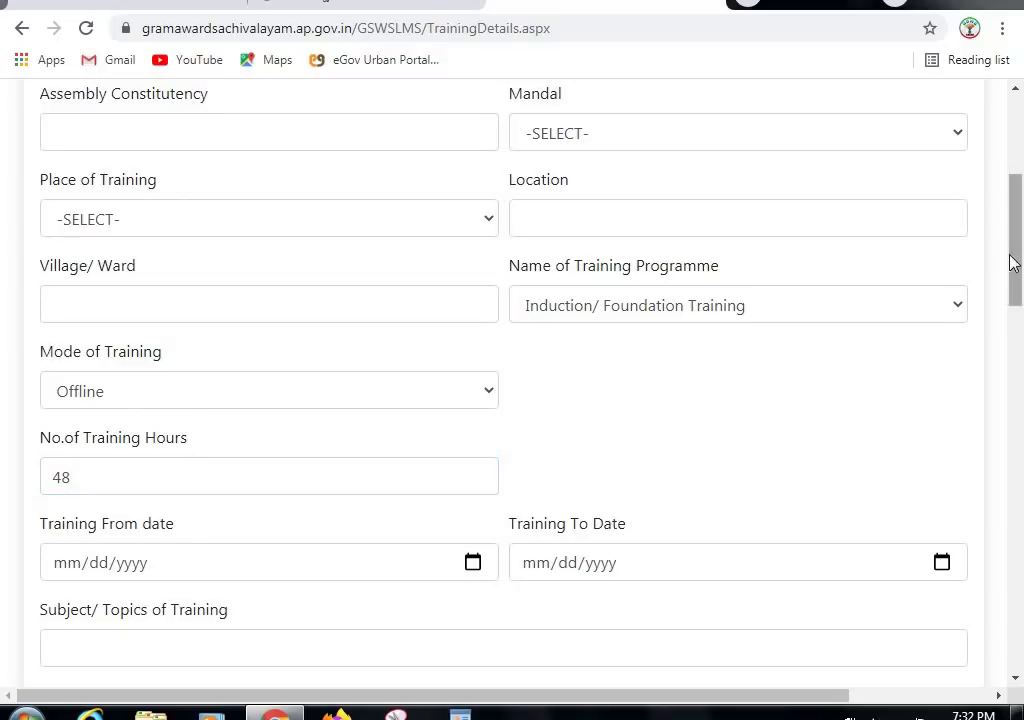
# - Change the training programme to Department Practical Training and finally to Department Functional Training
pyautogui.moveTo(1013, 263); pyautogui.dragTo(1013, 271)
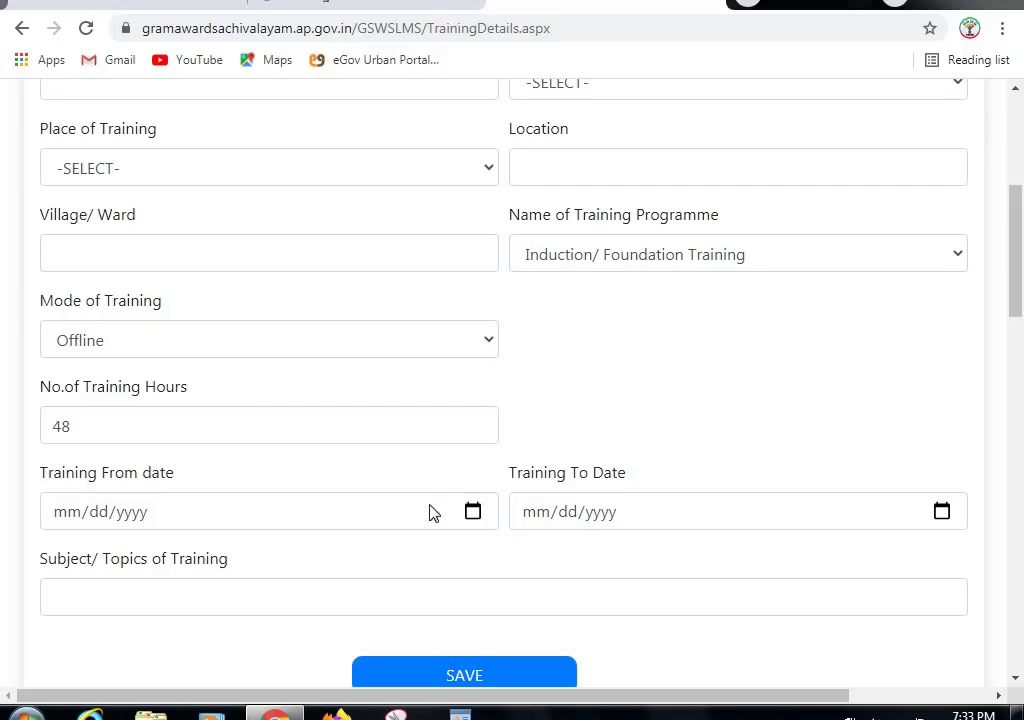
pyautogui.click(346, 600)
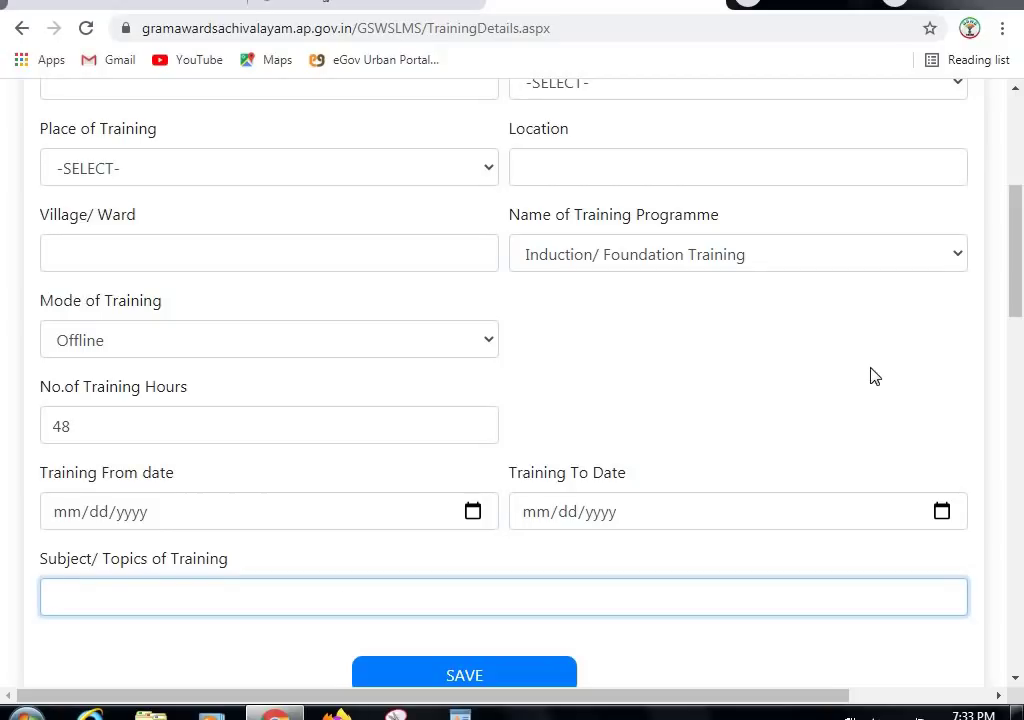
pyautogui.click(838, 252)
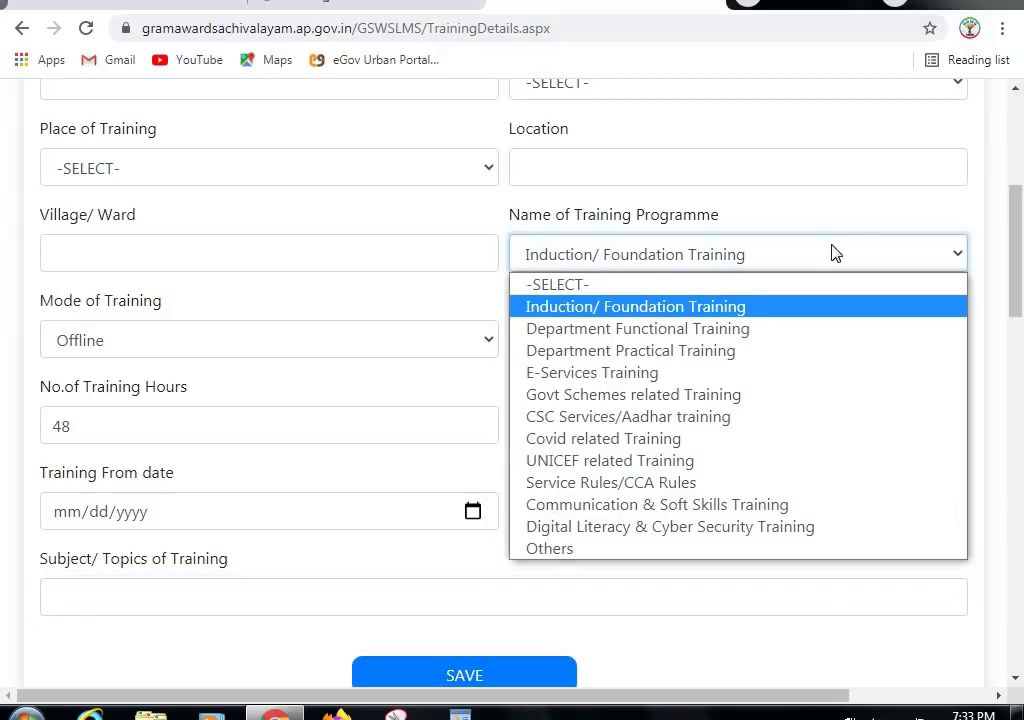
pyautogui.click(709, 352)
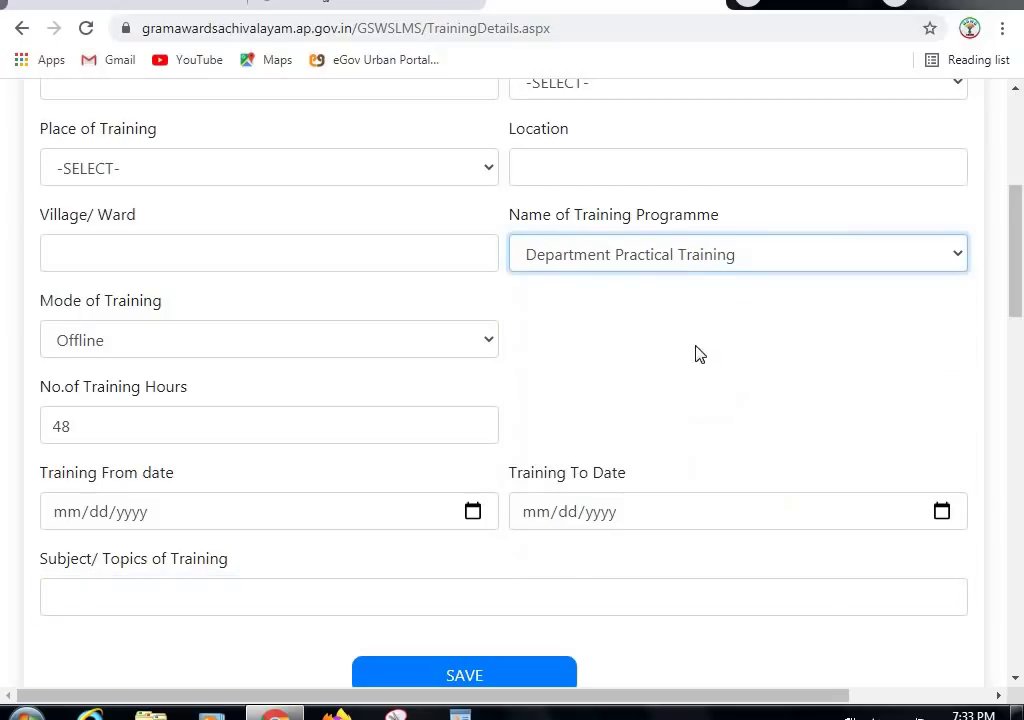
pyautogui.click(705, 258)
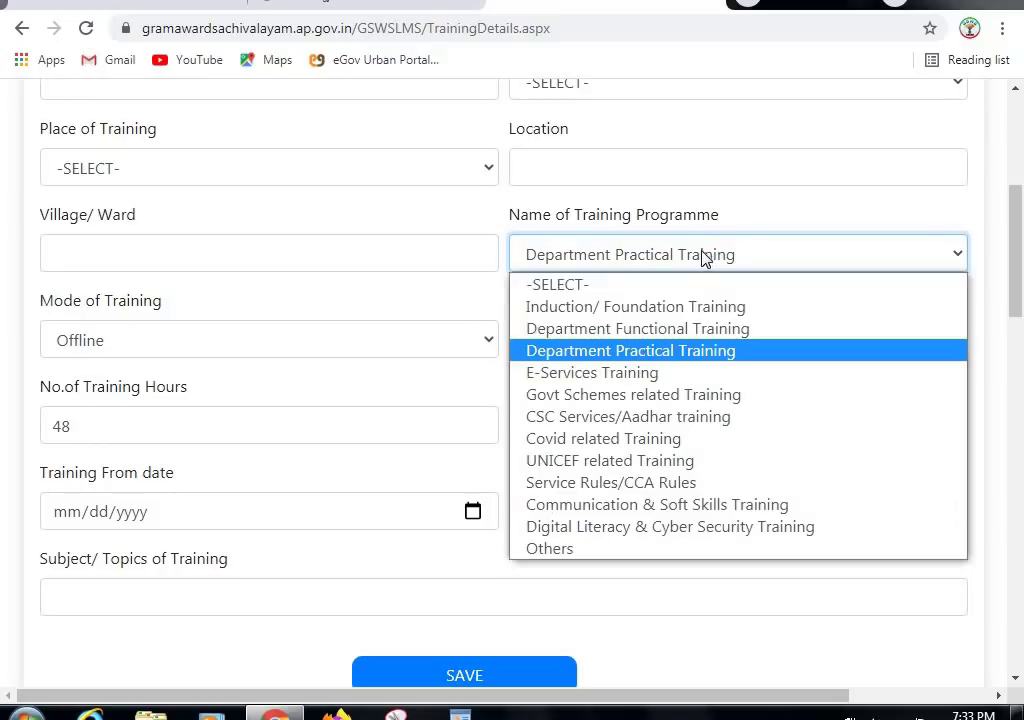
pyautogui.click(688, 329)
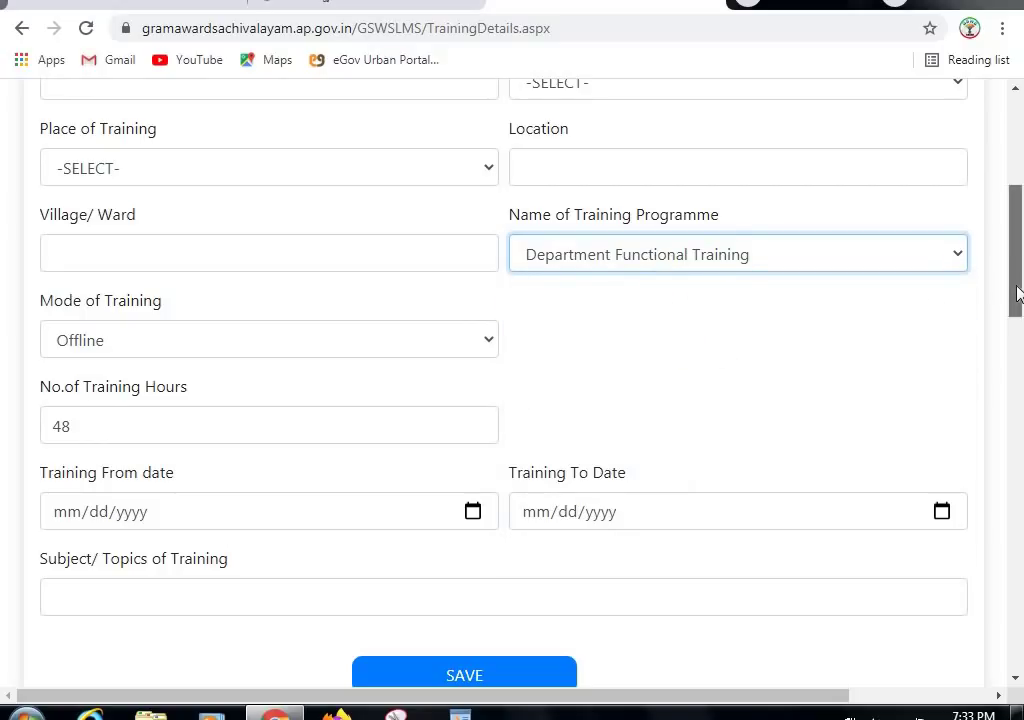
# - Set the place of training to State
pyautogui.moveTo(1017, 290); pyautogui.dragTo(1018, 232)
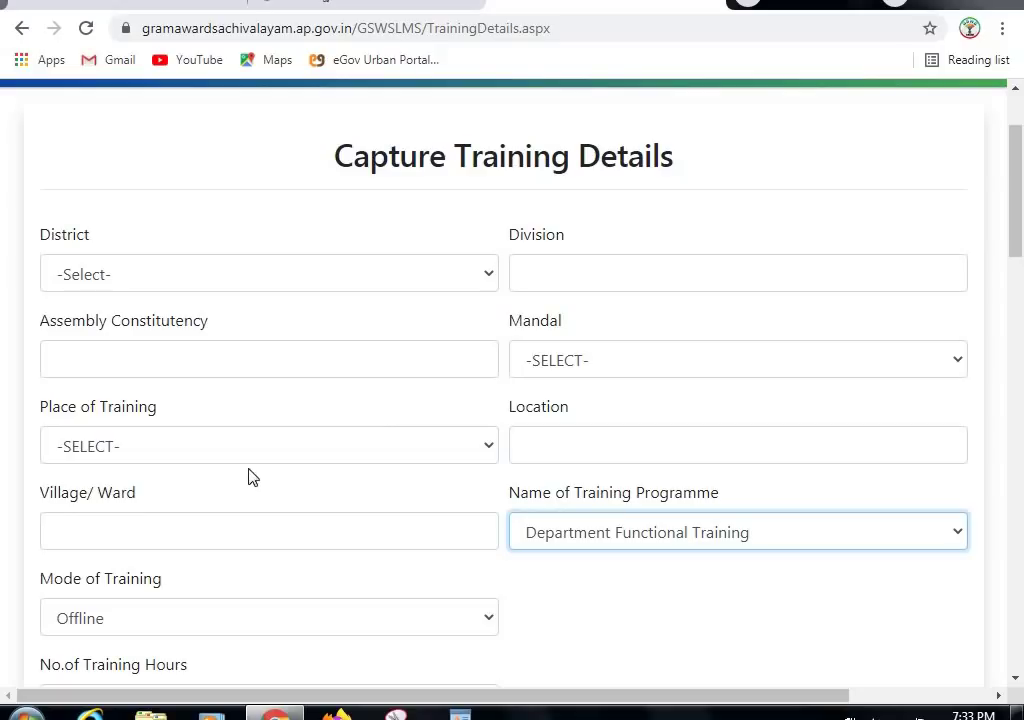
pyautogui.click(275, 456)
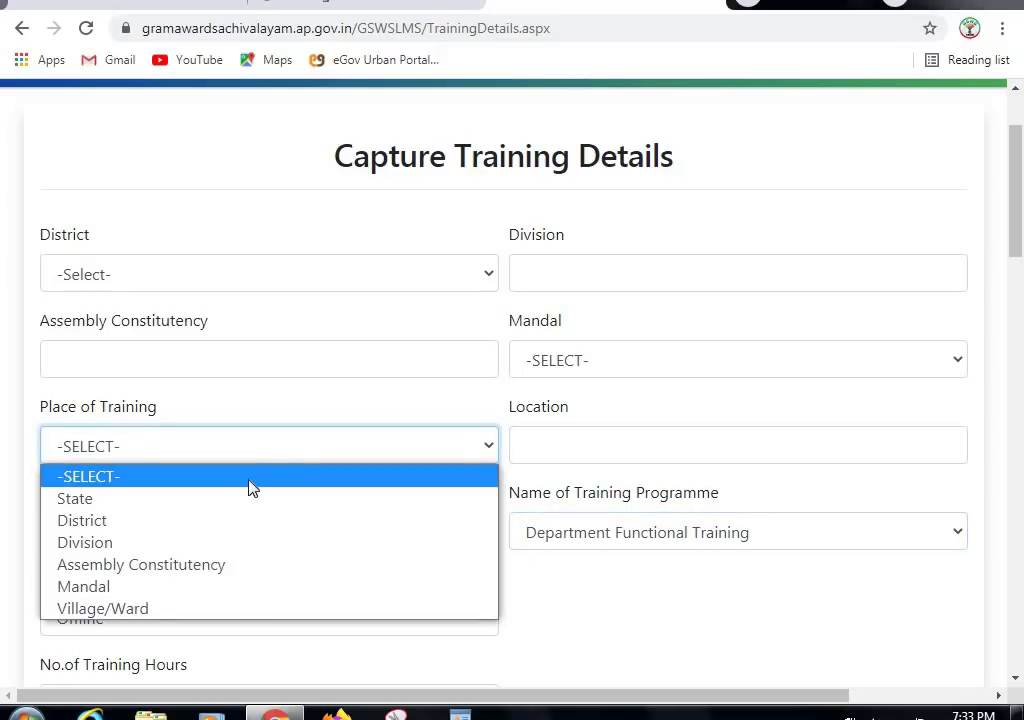
pyautogui.click(250, 500)
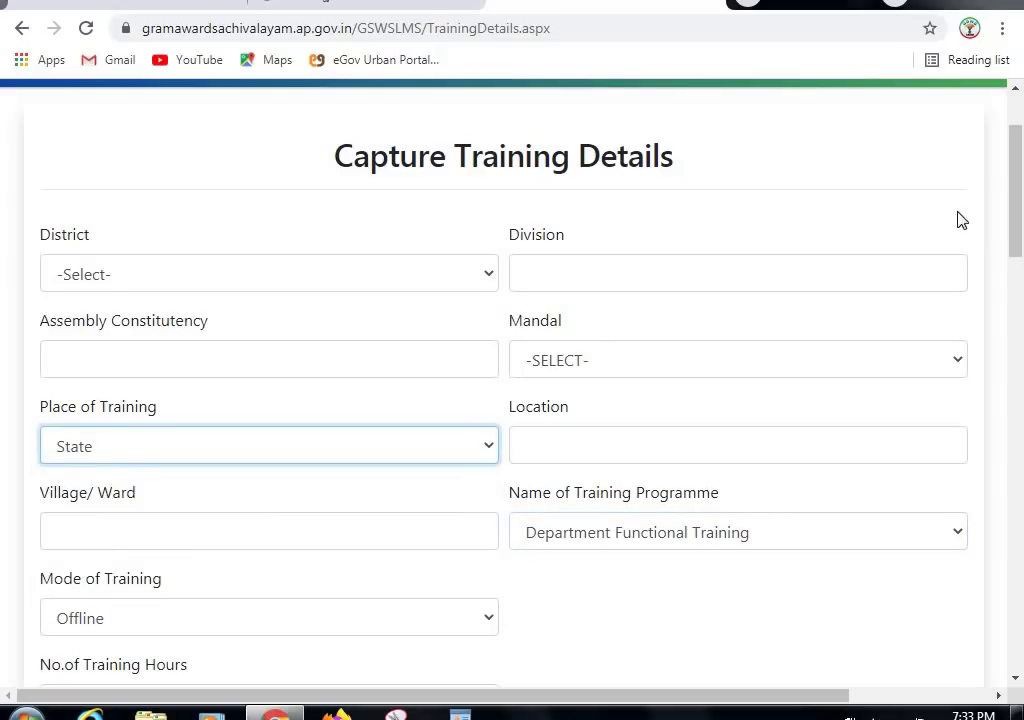
pyautogui.scroll(-1, 1013, 222)
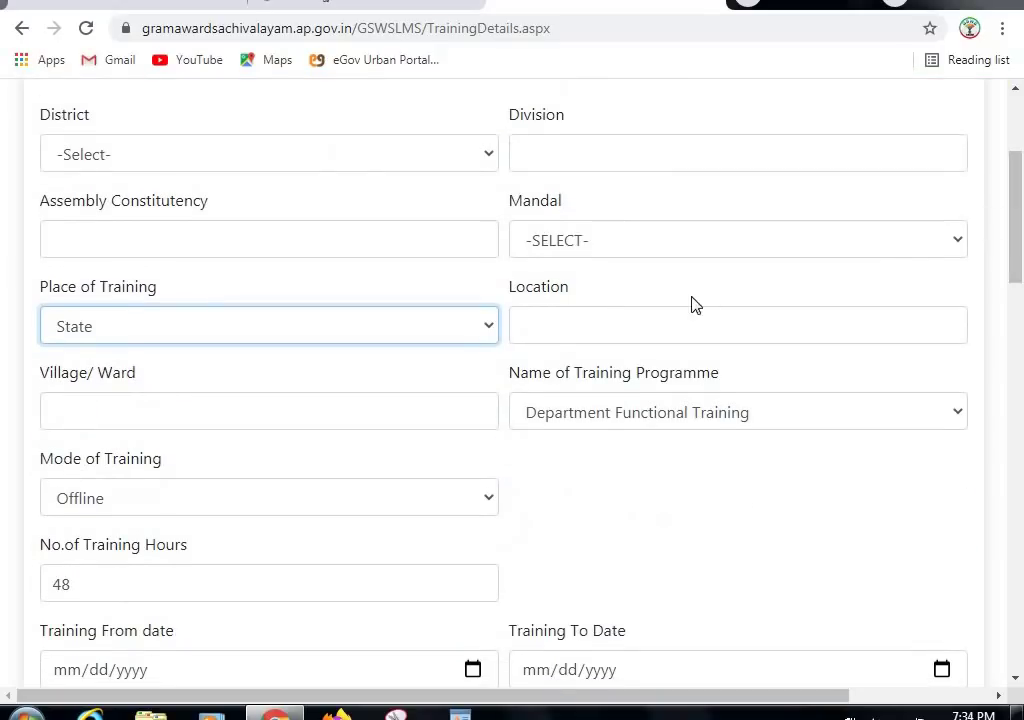
# - Set the number of training hours to 80
pyautogui.click(586, 333)
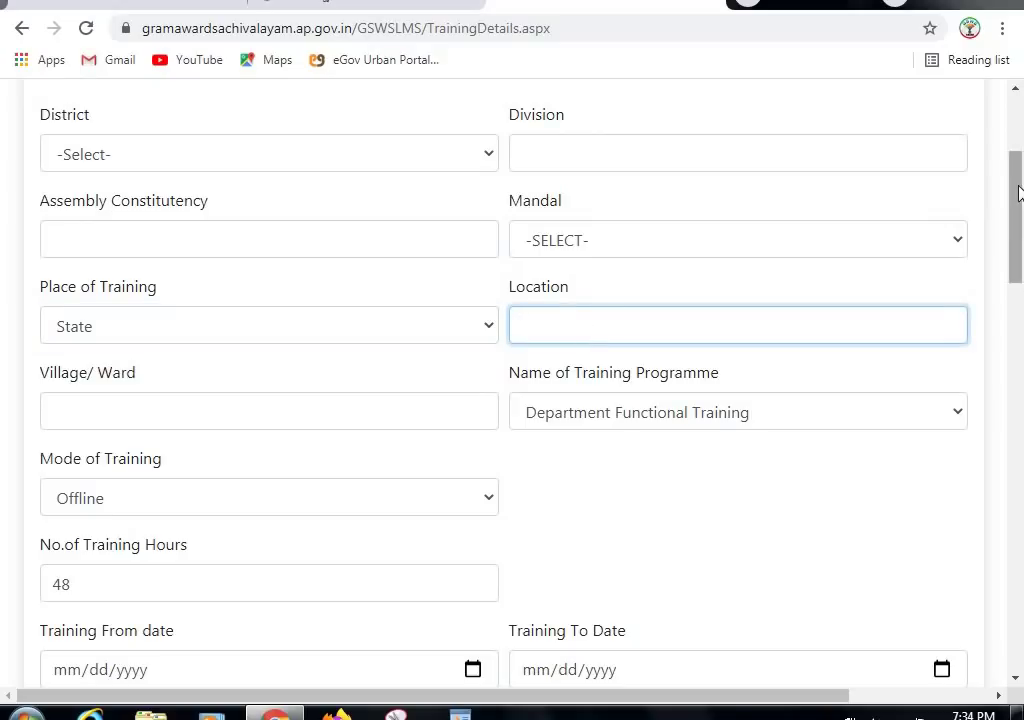
pyautogui.moveTo(1017, 199); pyautogui.dragTo(948, 254)
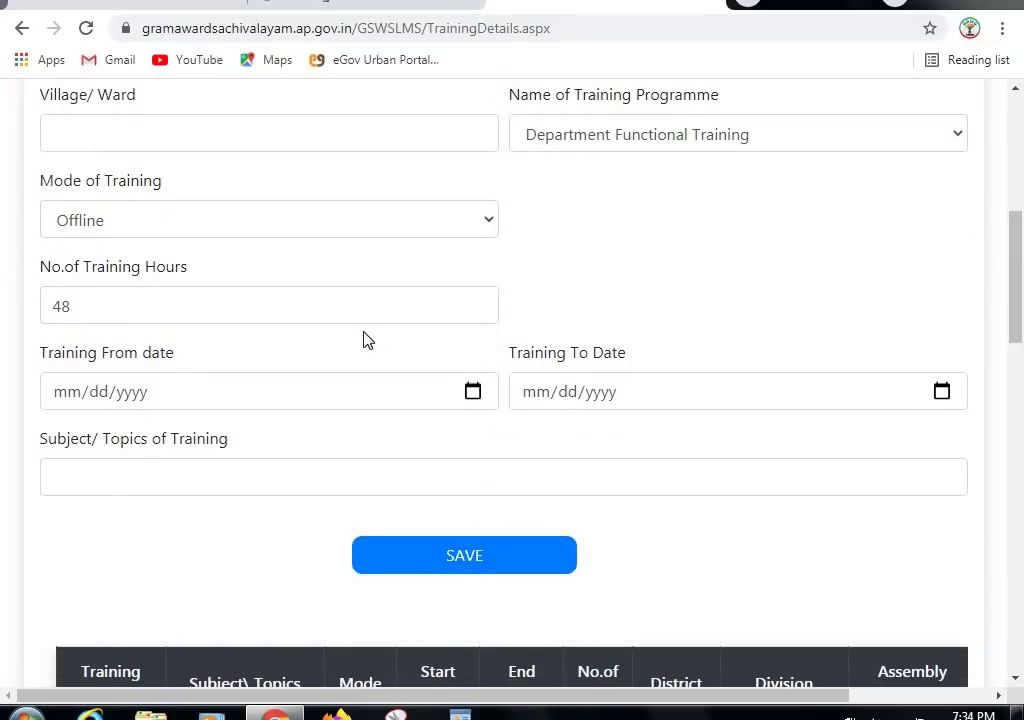
pyautogui.click(411, 302)
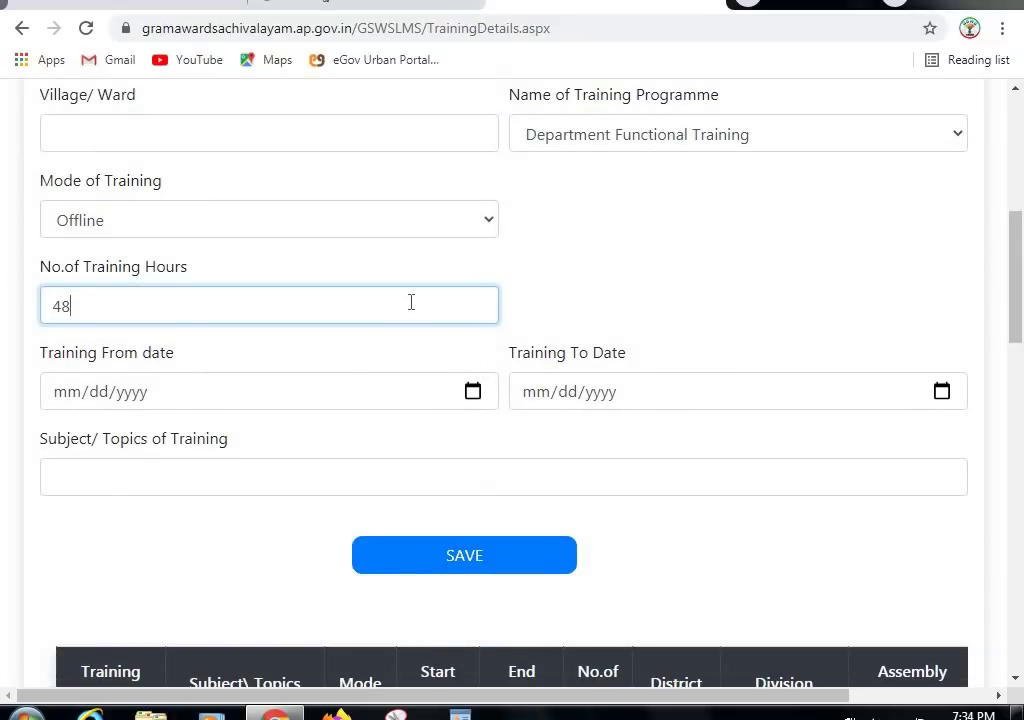
pyautogui.press('BackSpace')
pyautogui.press('BackSpace')
pyautogui.write('1')
pyautogui.press('BackSpace')
pyautogui.write('80')
pyautogui.click(566, 296)
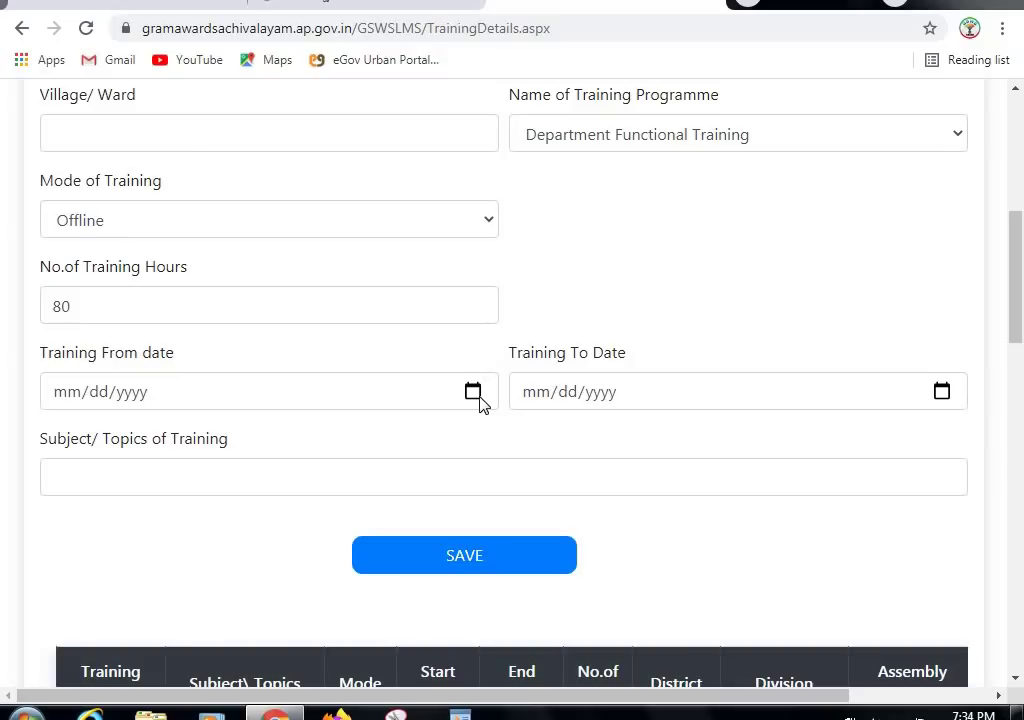
pyautogui.click(389, 480)
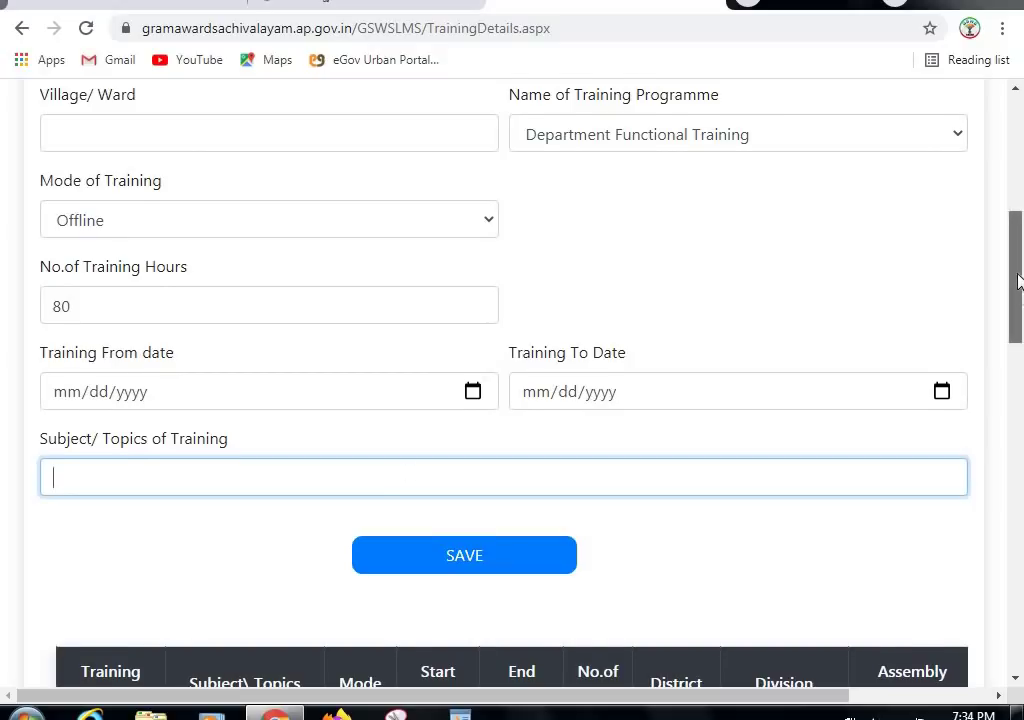
# - Switch the training programme through Department Practical Training, E-Services Training and Govt Schemes related Training, ending on Service Rules/CCA Rules
pyautogui.moveTo(1019, 286); pyautogui.dragTo(1019, 244)
pyautogui.click(722, 347)
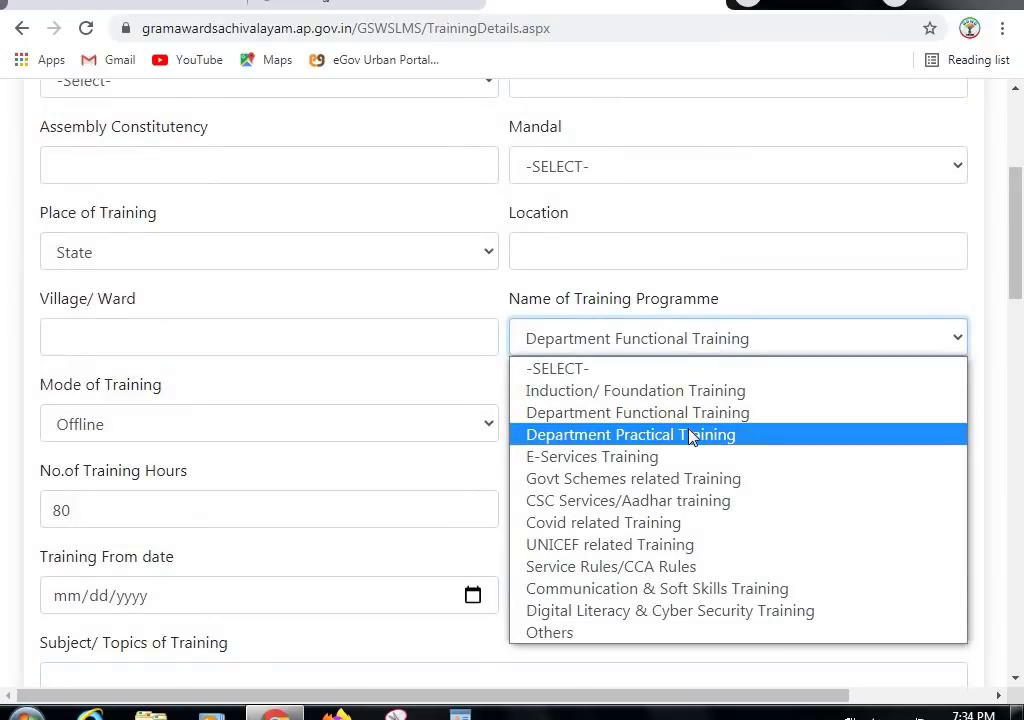
pyautogui.click(690, 435)
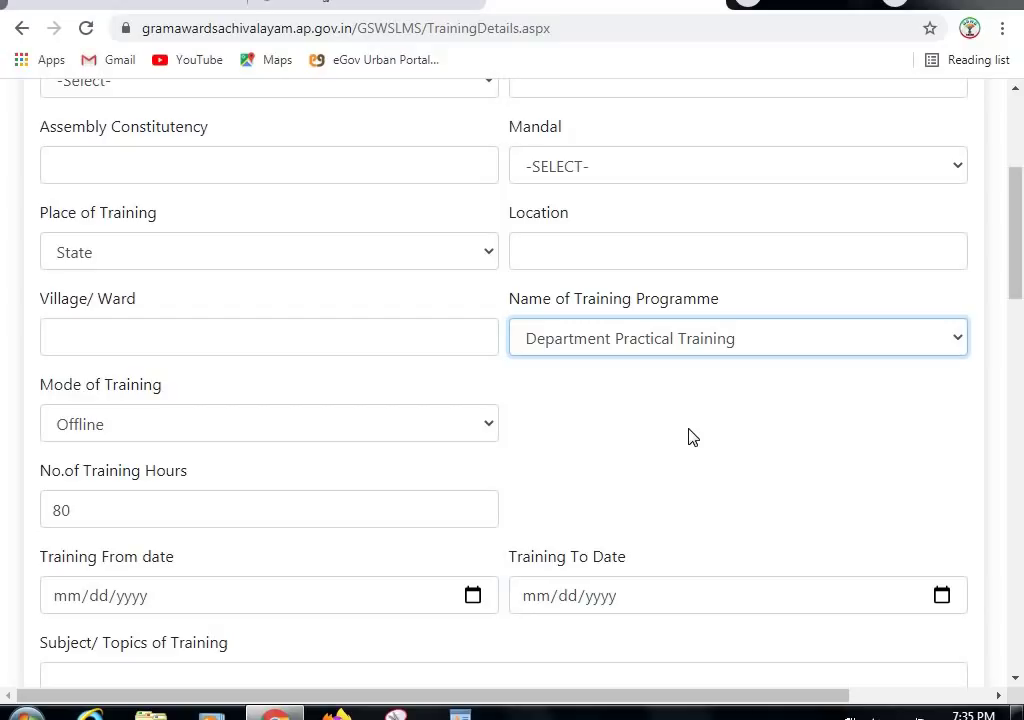
pyautogui.click(776, 344)
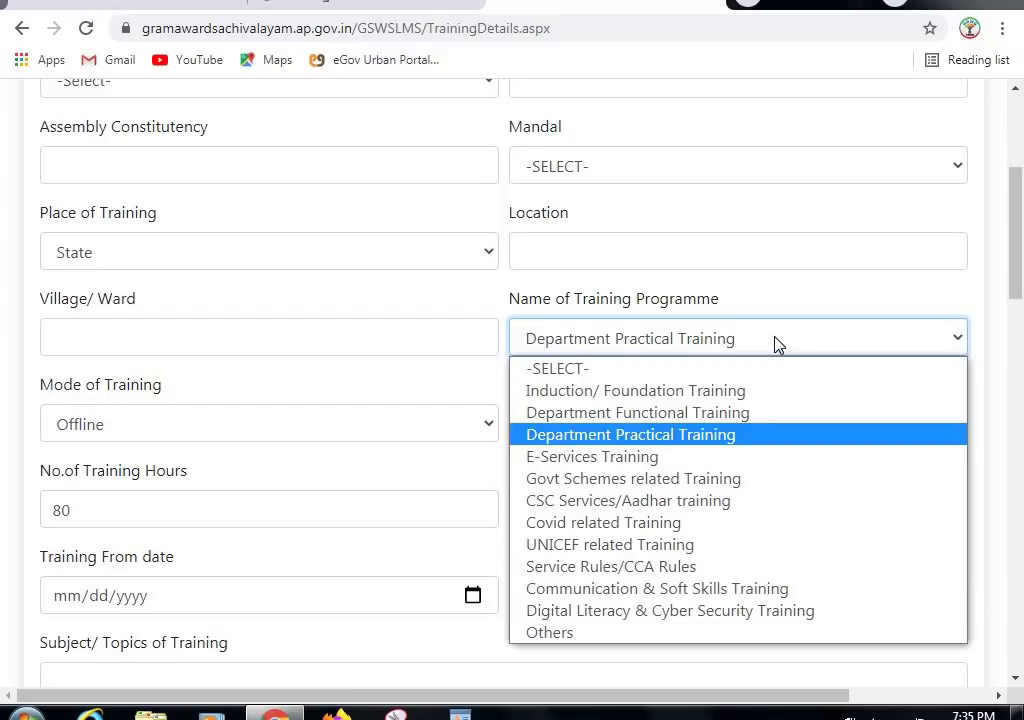
pyautogui.click(704, 459)
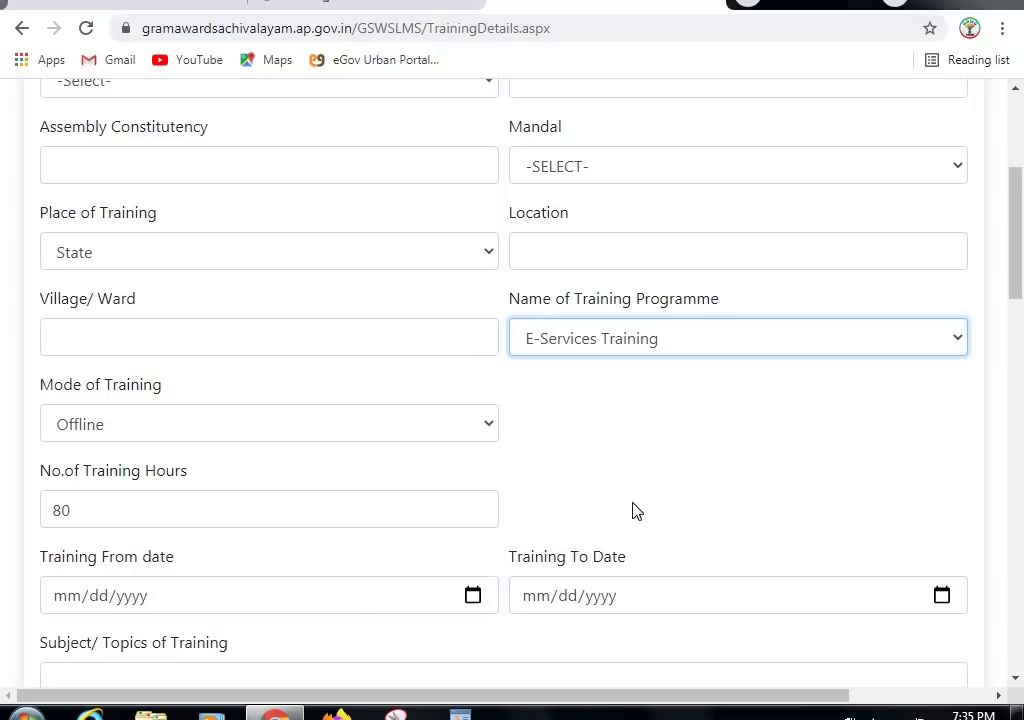
pyautogui.click(729, 344)
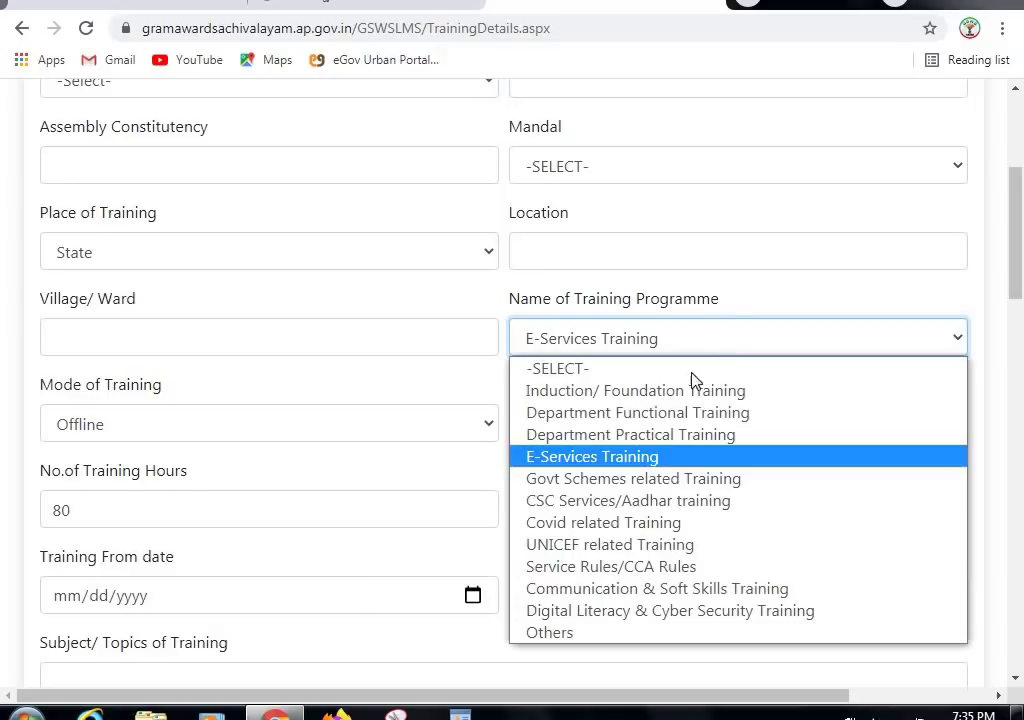
pyautogui.click(650, 487)
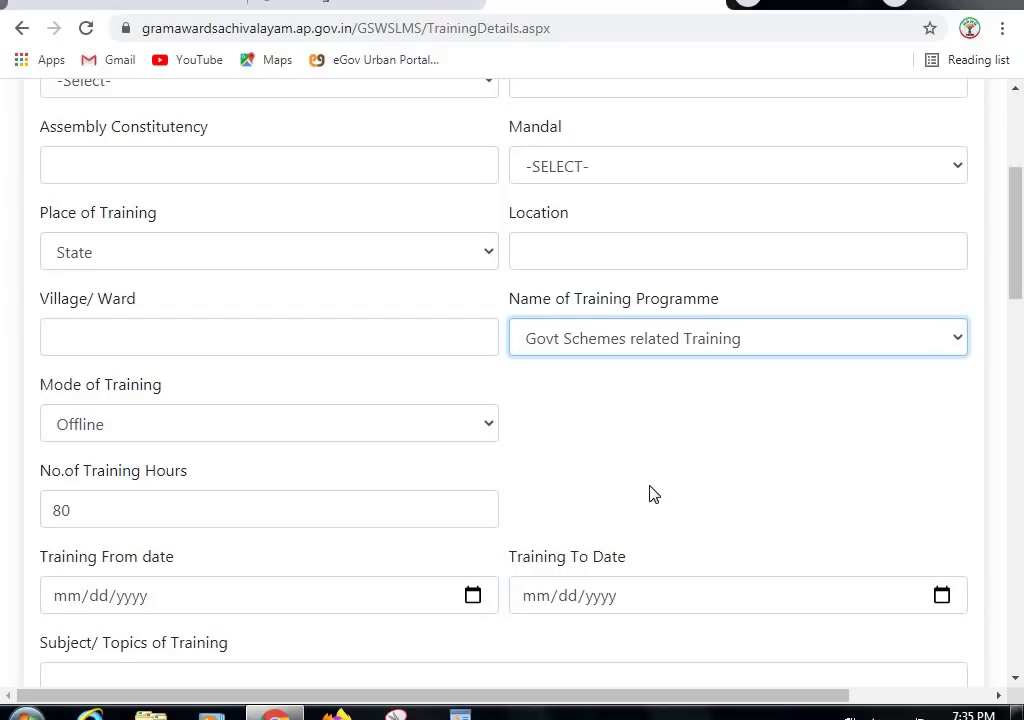
pyautogui.click(614, 337)
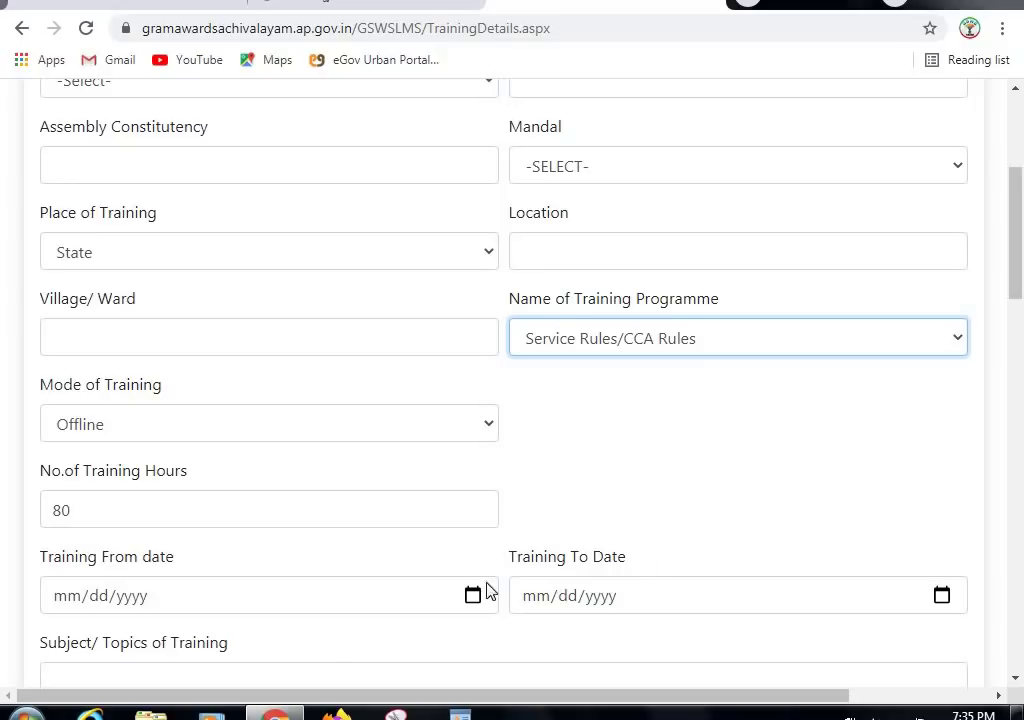
# - Set the number of training hours to 72
pyautogui.click(159, 508)
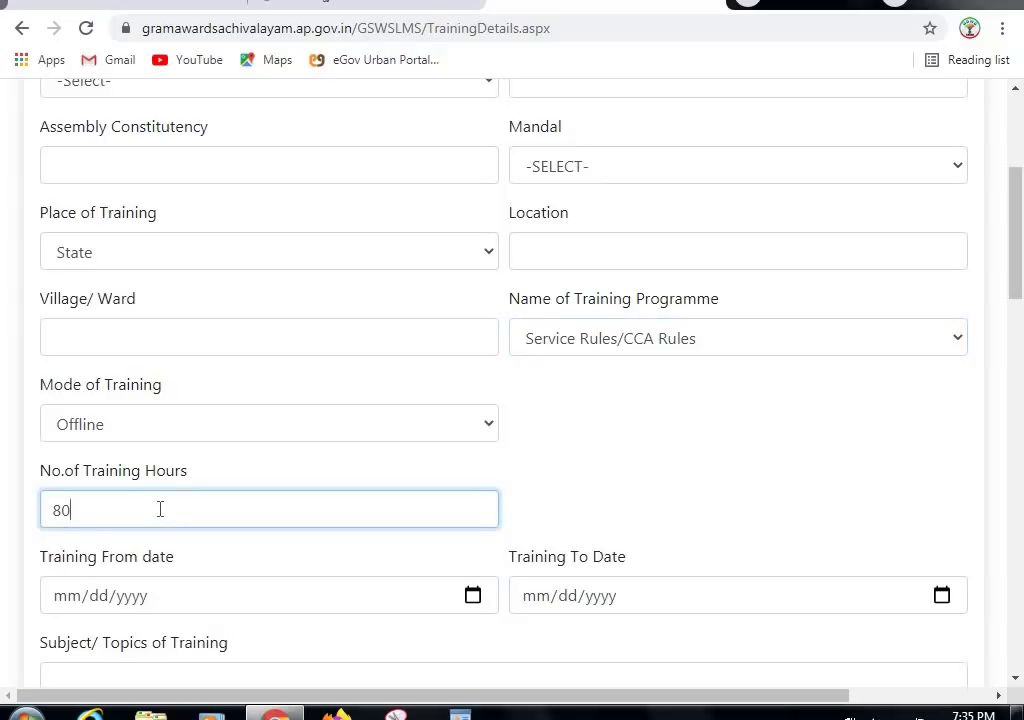
pyautogui.press('BackSpace')
pyautogui.press('BackSpace')
pyautogui.write('72')
pyautogui.click(571, 462)
# - Set the name of the training programme to Digital Literacy & Cyber Security Training
pyautogui.click(688, 345)
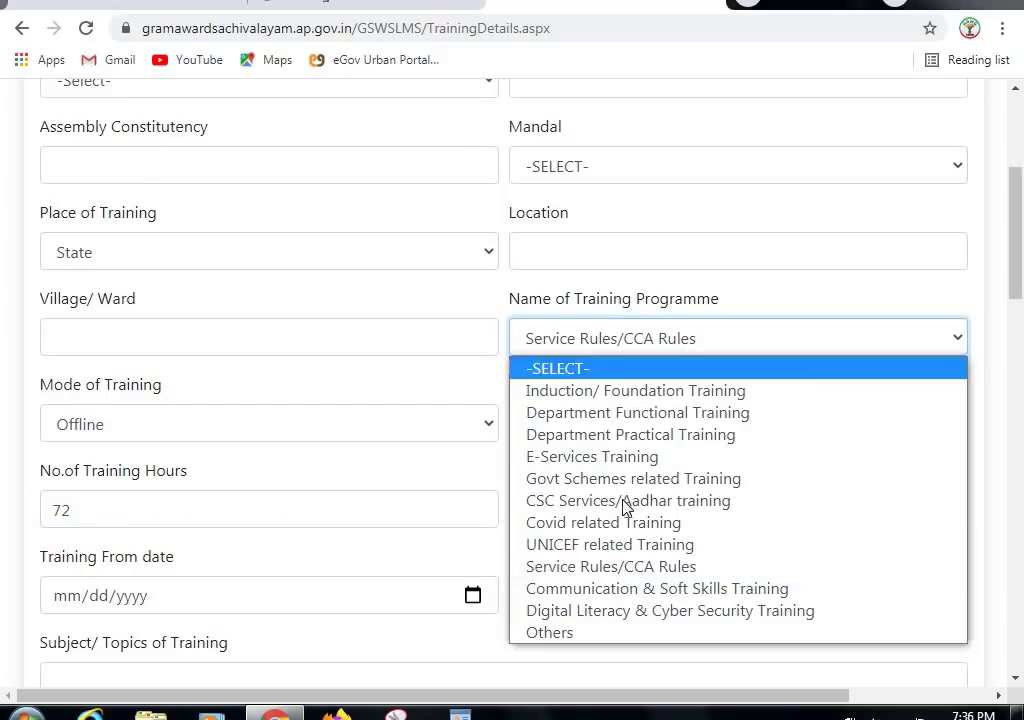
pyautogui.click(622, 610)
pyautogui.click(755, 497)
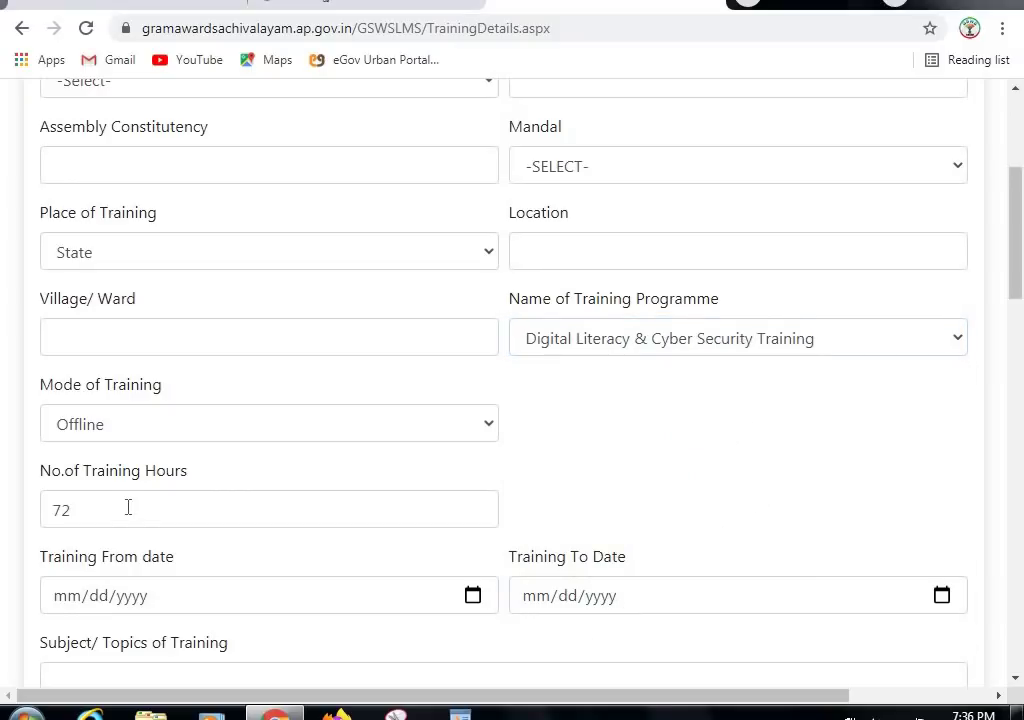
# - Set the number of training hours to 90 and choose Others as the training programme
pyautogui.doubleClick(39, 521)
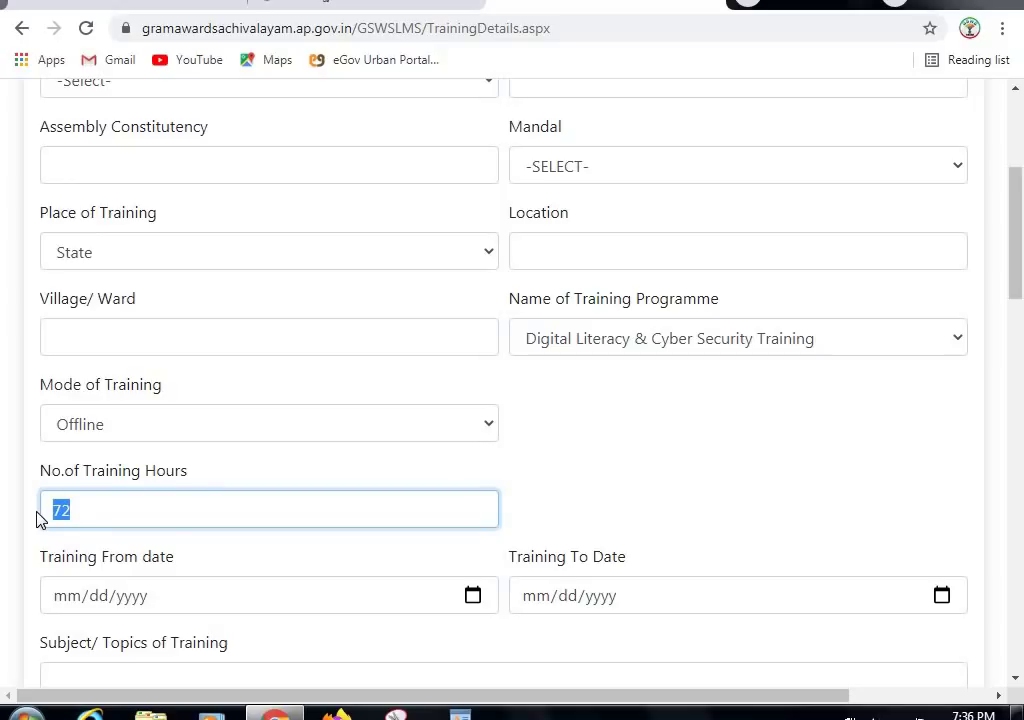
pyautogui.write('90')
pyautogui.click(640, 343)
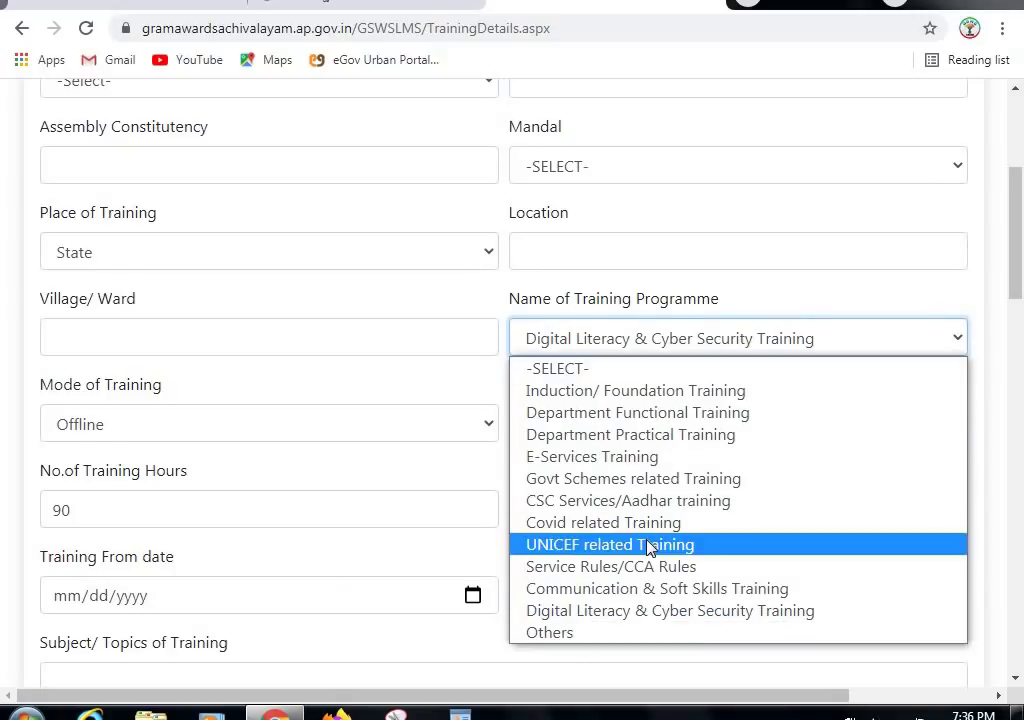
pyautogui.click(553, 632)
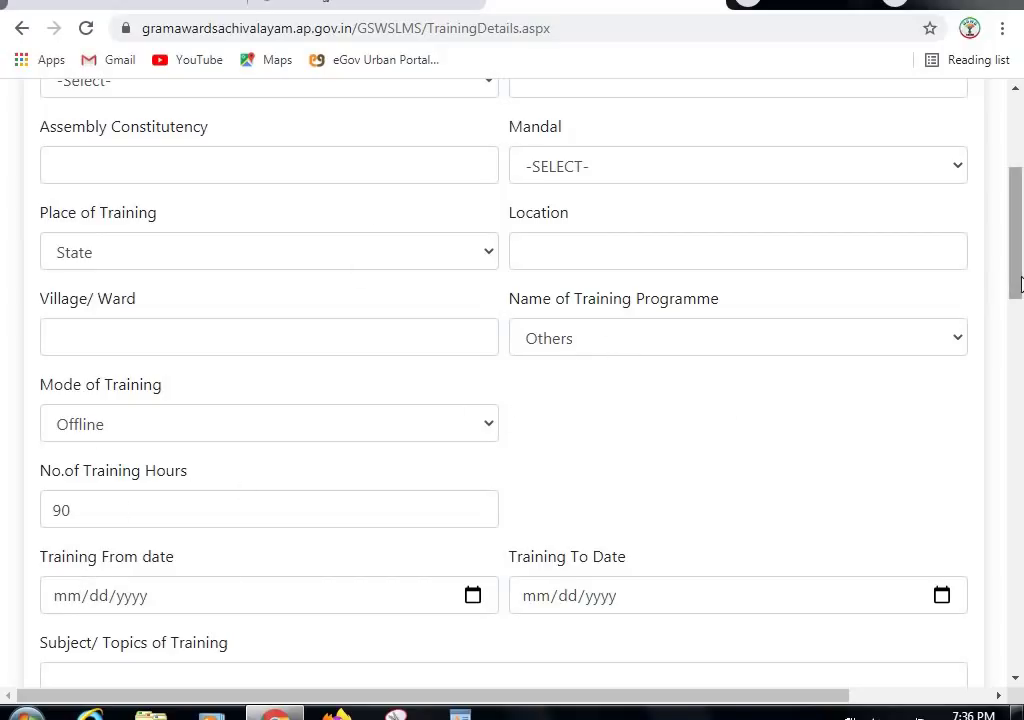
# - Review the Capture Training Details form and the list of training programmes, keeping Others selected
pyautogui.moveTo(1020, 284); pyautogui.dragTo(1020, 213)
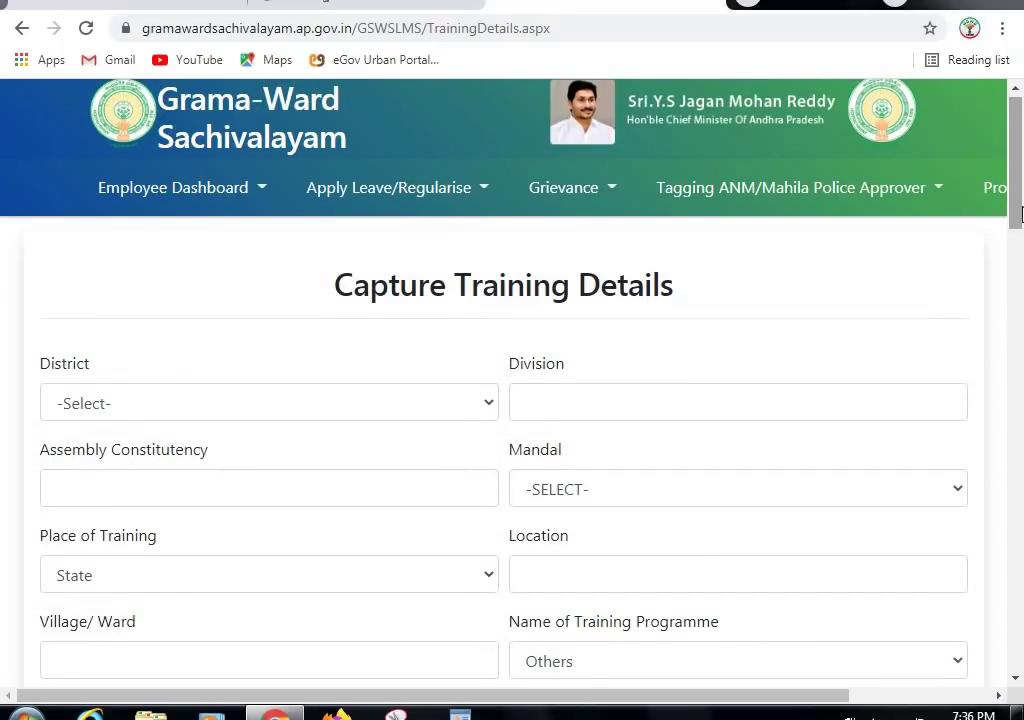
pyautogui.moveTo(1020, 213); pyautogui.dragTo(1020, 267)
pyautogui.click(623, 472)
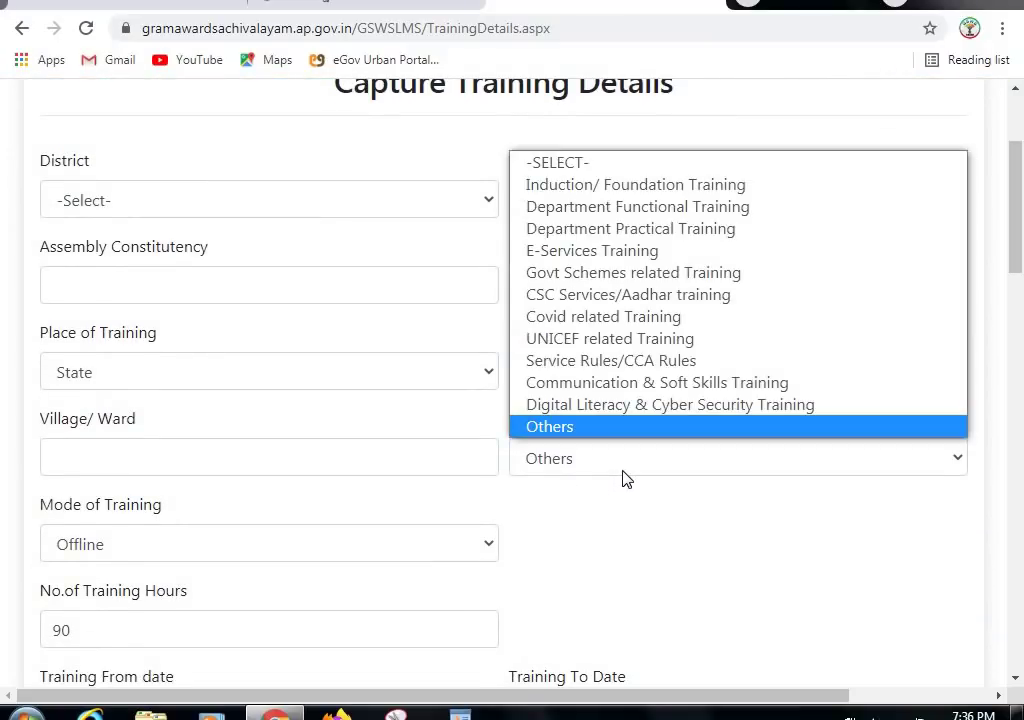
pyautogui.click(640, 434)
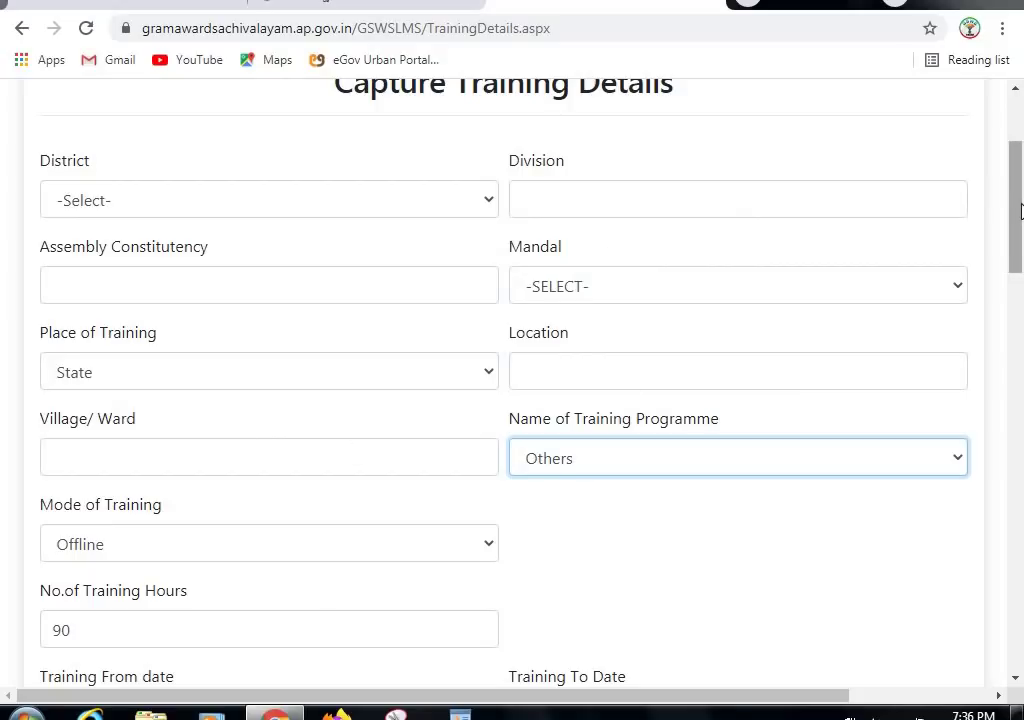
pyautogui.scroll(-4, 1020, 211)
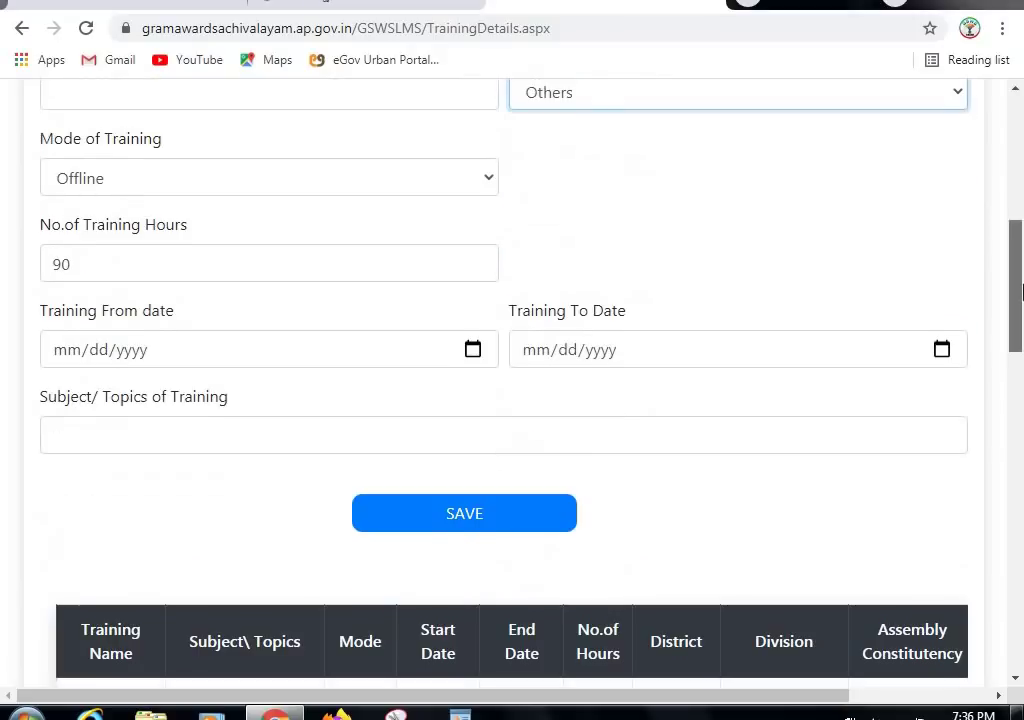
pyautogui.click(279, 440)
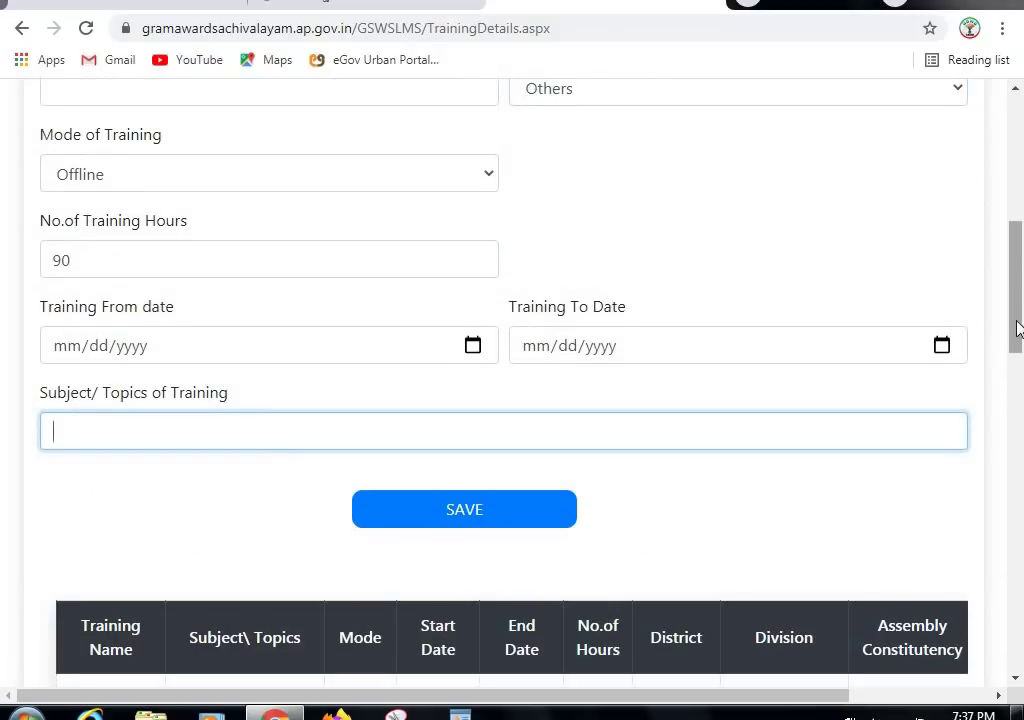
pyautogui.moveTo(1018, 310); pyautogui.dragTo(1018, 240)
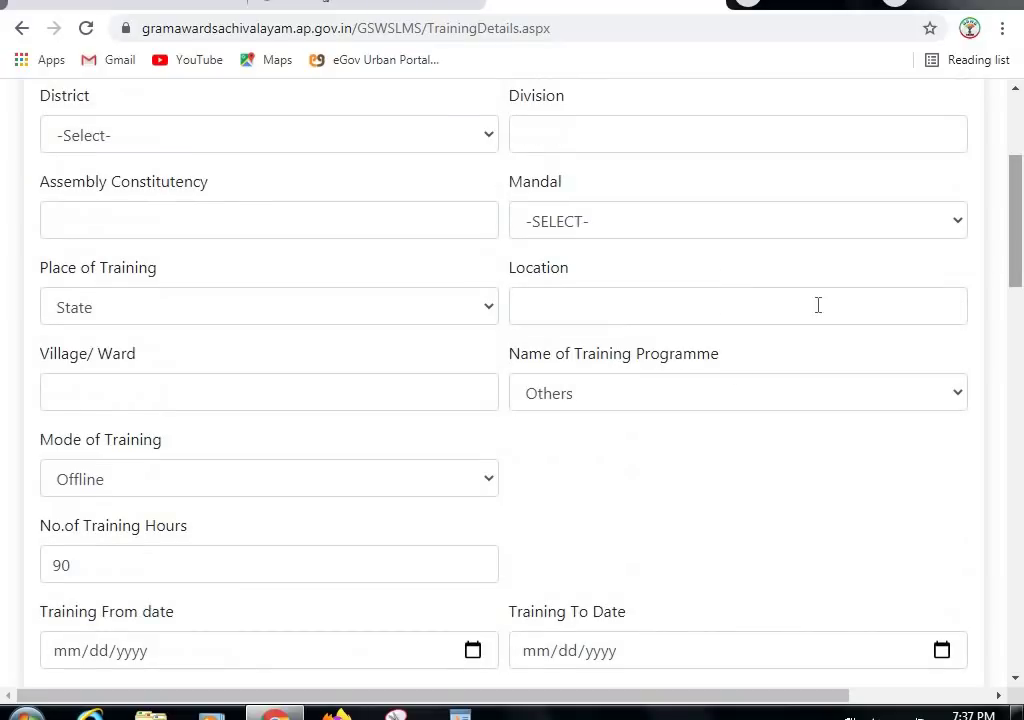
pyautogui.click(686, 398)
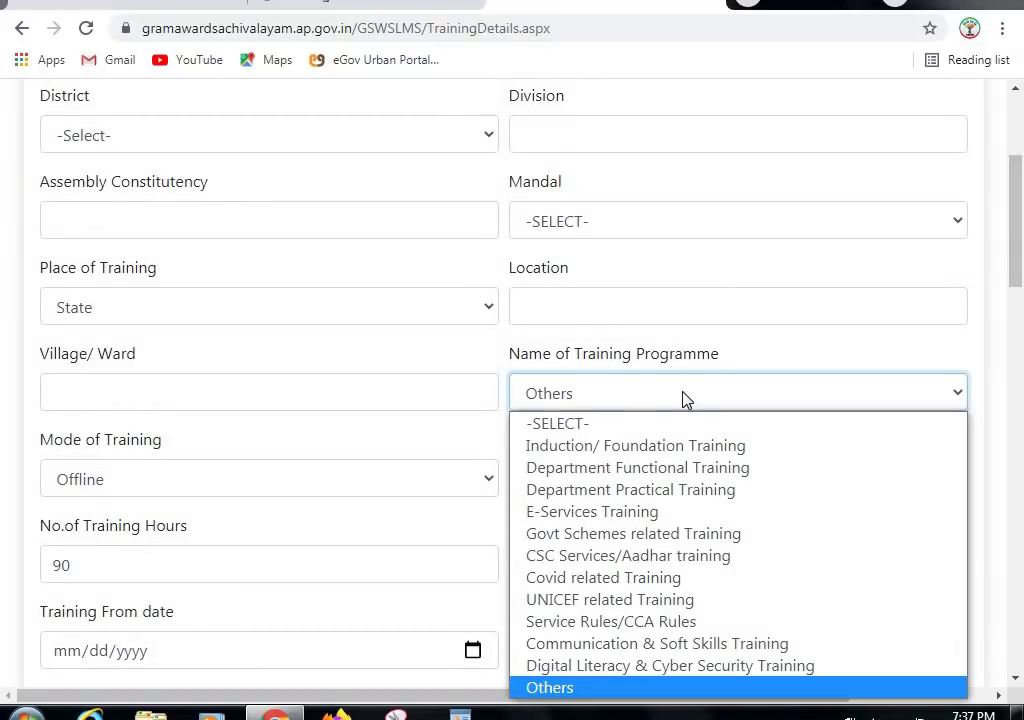
pyautogui.click(636, 690)
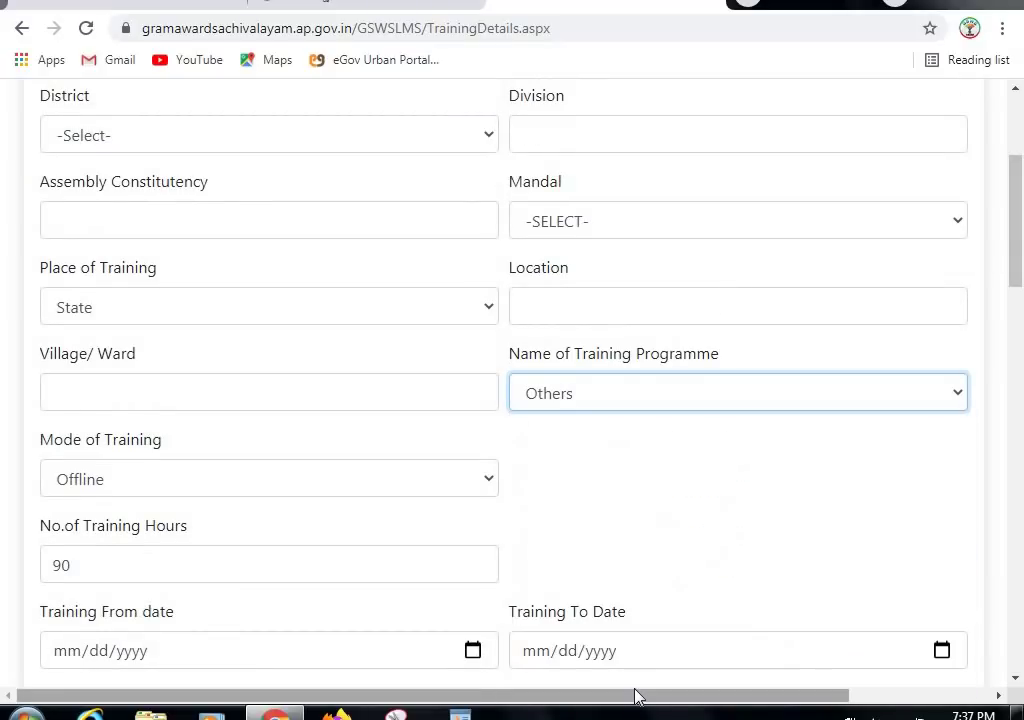